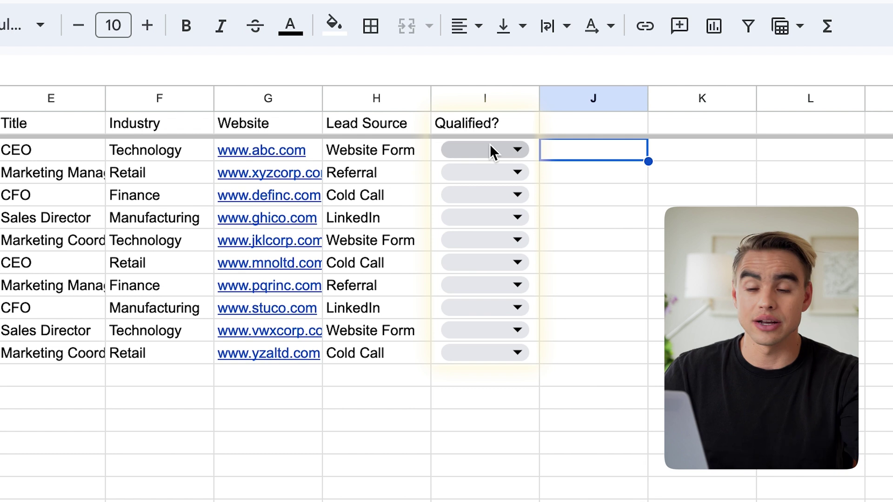
# Select column I (Qualified?) and open the Data menu to reach Data validation
pyautogui.click(520, 151)
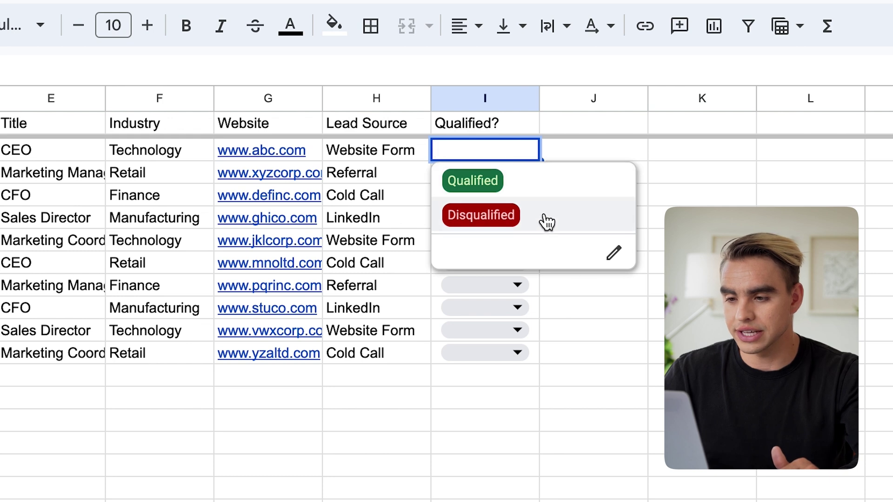
pyautogui.click(485, 99)
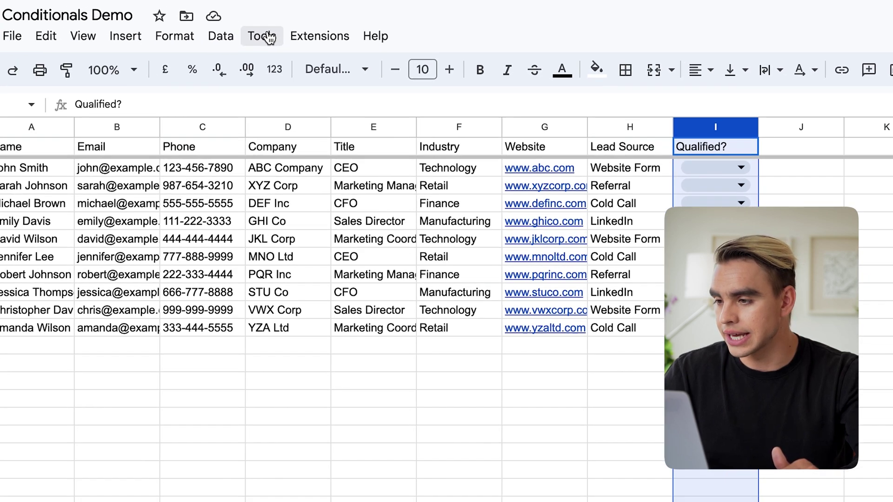
pyautogui.click(221, 36)
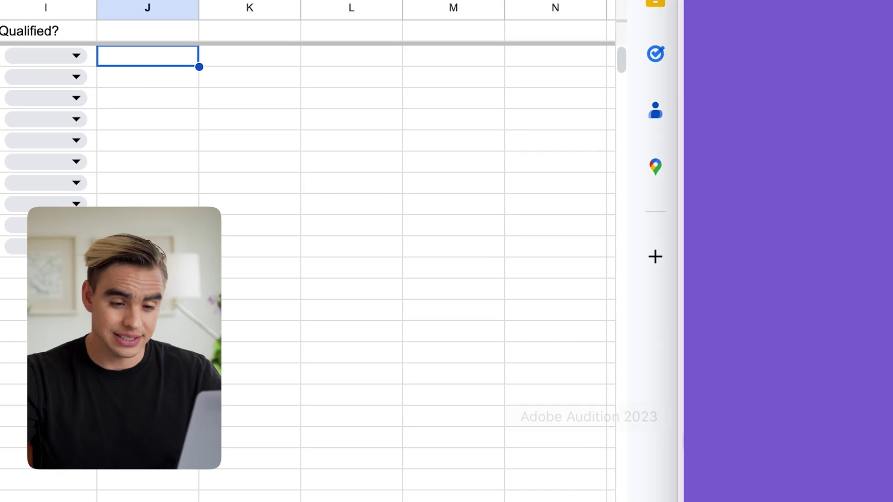
pyautogui.click(636, 281)
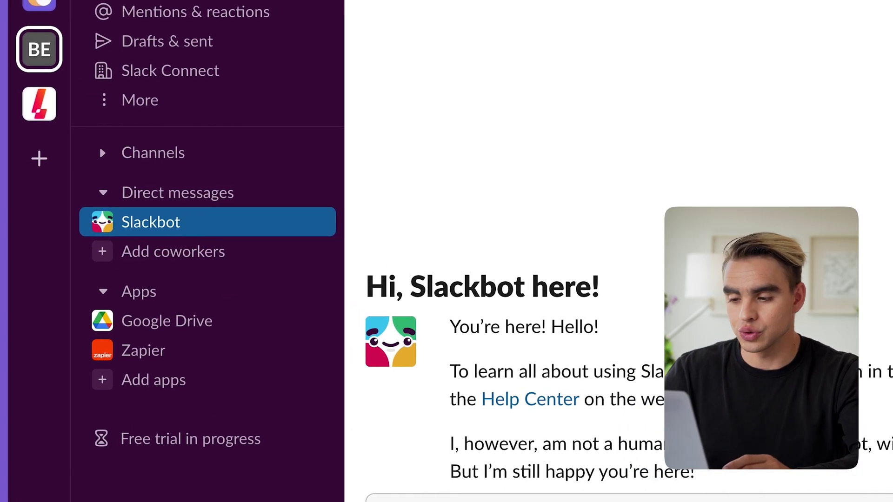
pyautogui.click(528, 211)
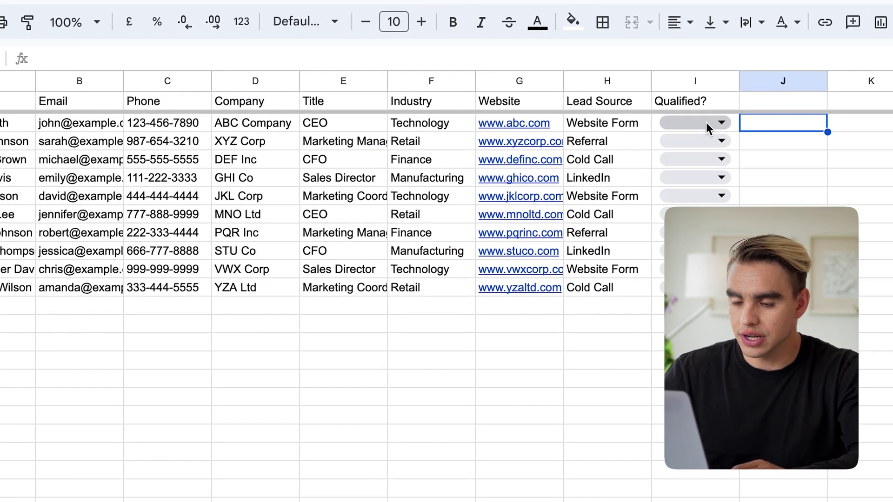
# Set I2 and I3 to Qualified and I4 to Disqualified, then open Bardeen's autobooks list
pyautogui.click(739, 124)
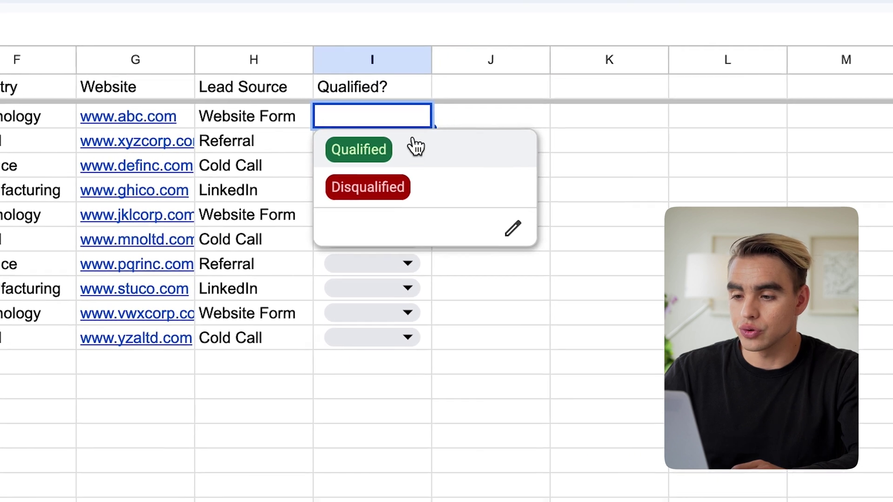
pyautogui.click(415, 147)
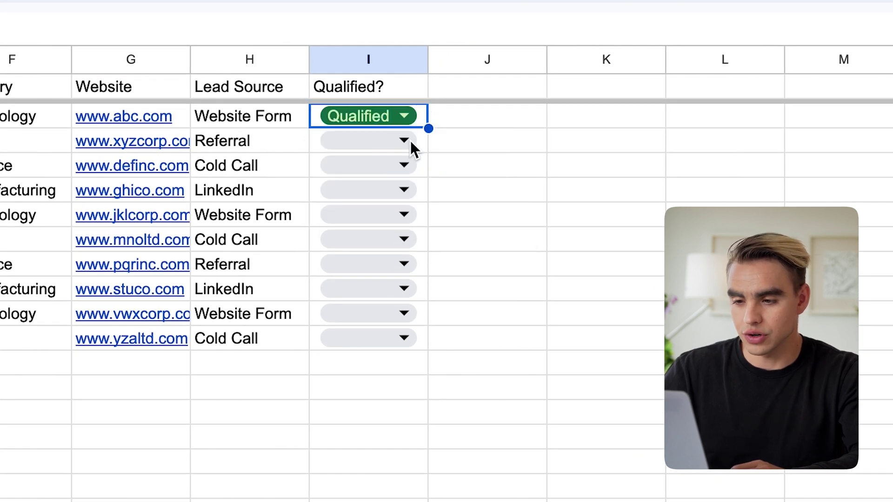
pyautogui.click(411, 142)
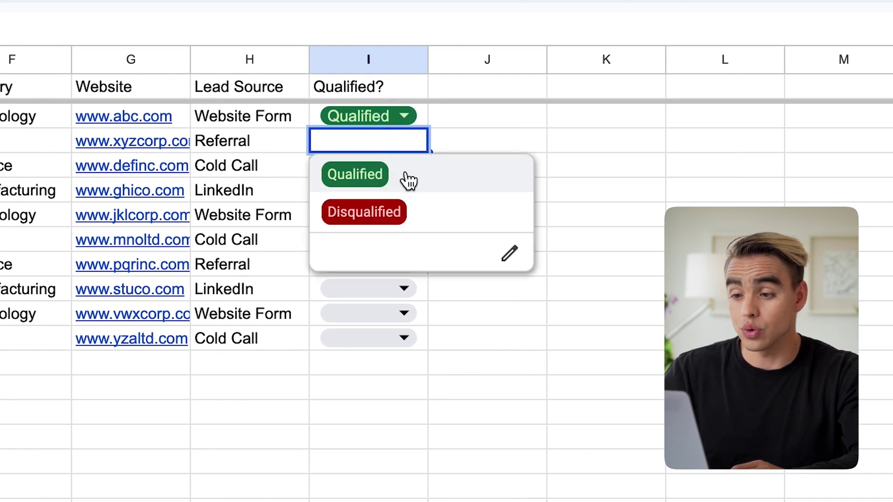
pyautogui.click(407, 179)
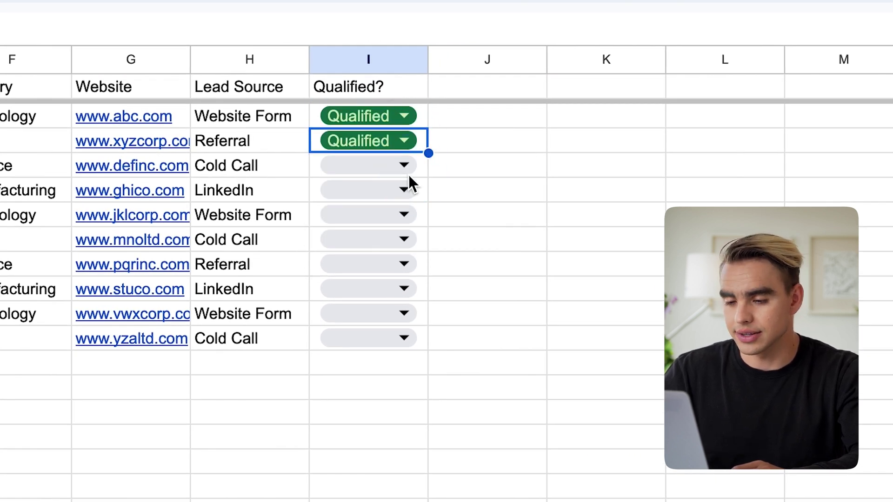
pyautogui.click(407, 169)
pyautogui.click(434, 230)
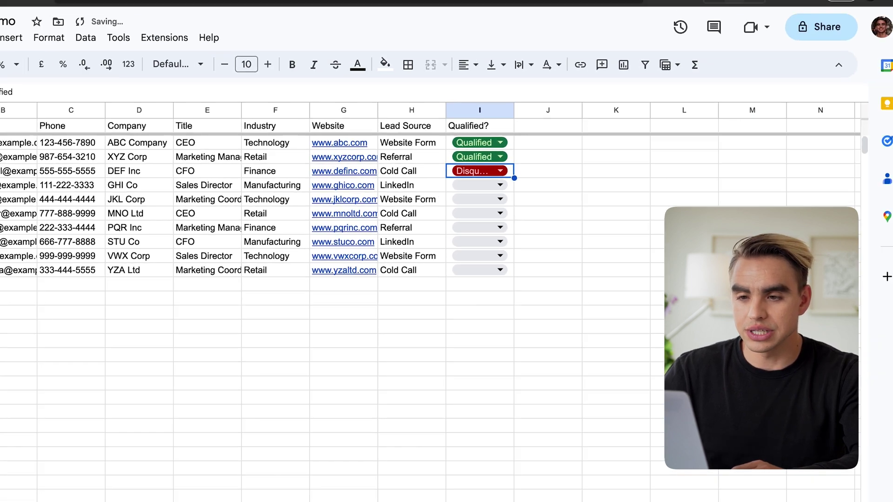
pyautogui.click(709, 38)
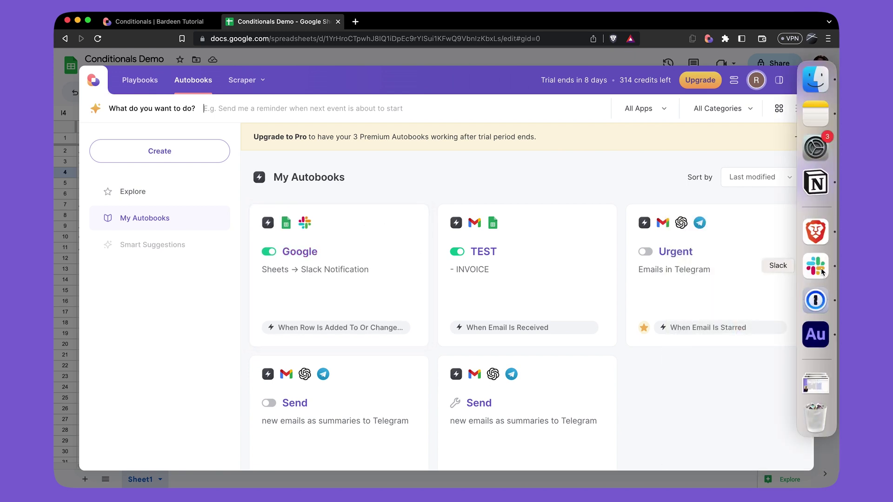
pyautogui.click(816, 267)
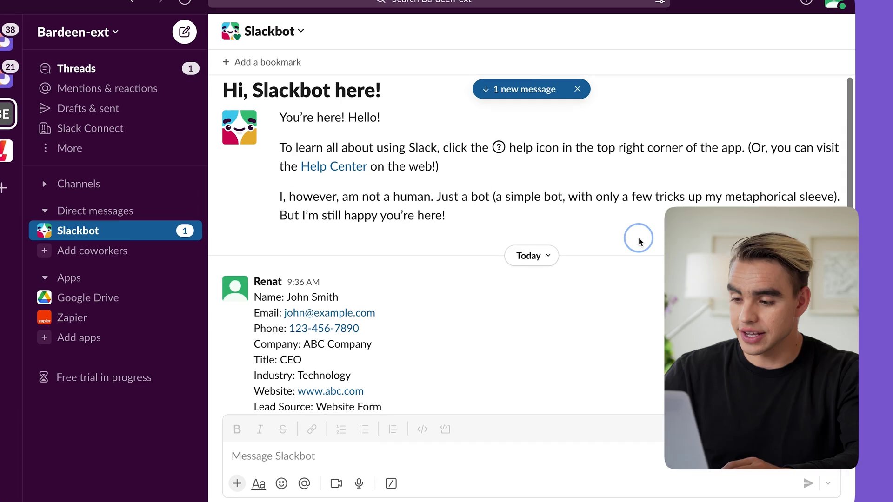
pyautogui.scroll(-5, 639, 241)
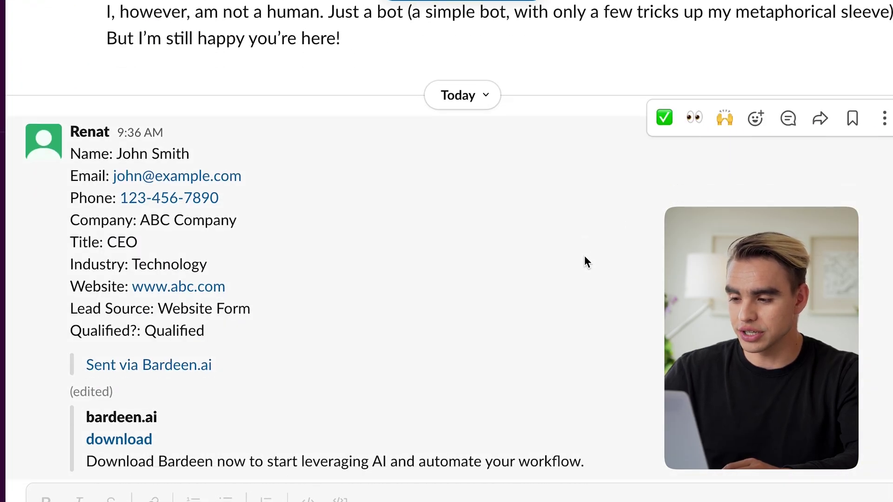
pyautogui.scroll(-1, 584, 259)
pyautogui.scroll(-12, 378, 321)
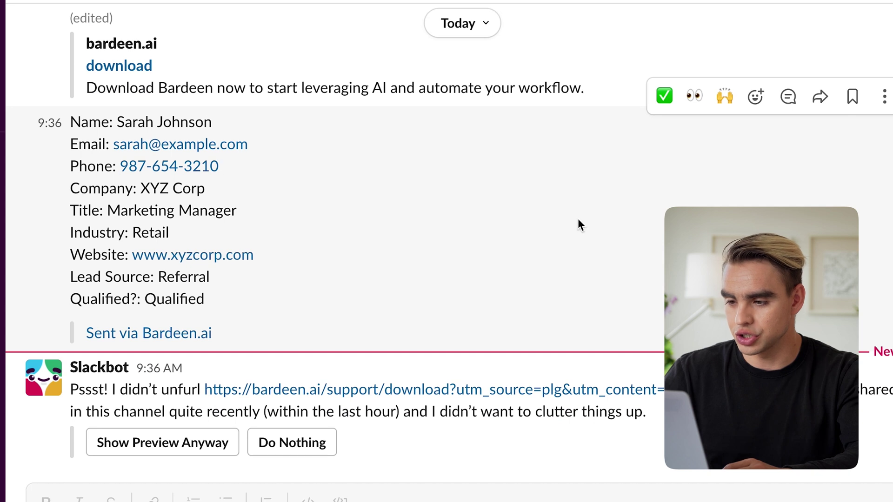
pyautogui.click(877, 205)
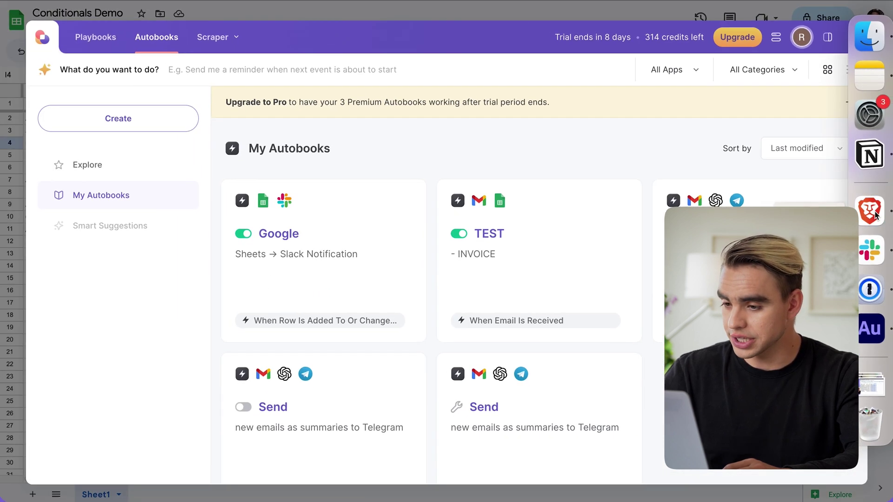
# Open the Google Sheets to Slack Notification autobook in the builder from its … menu
pyautogui.click(311, 19)
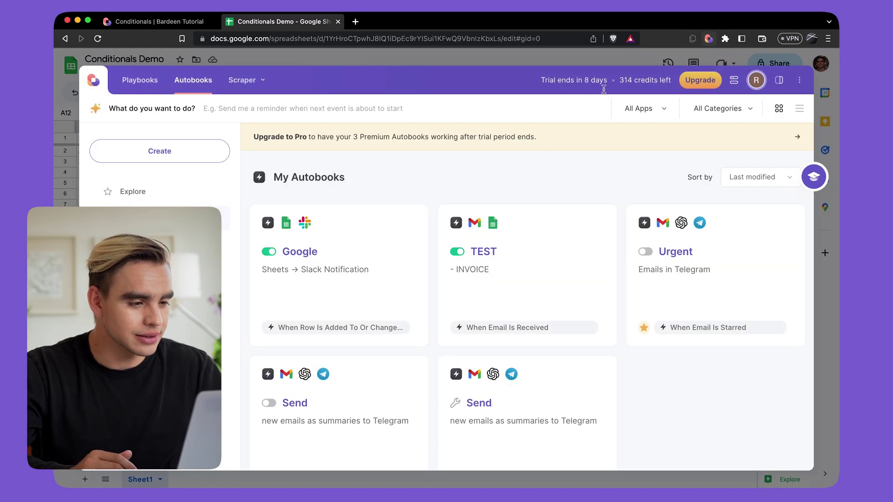
pyautogui.click(413, 221)
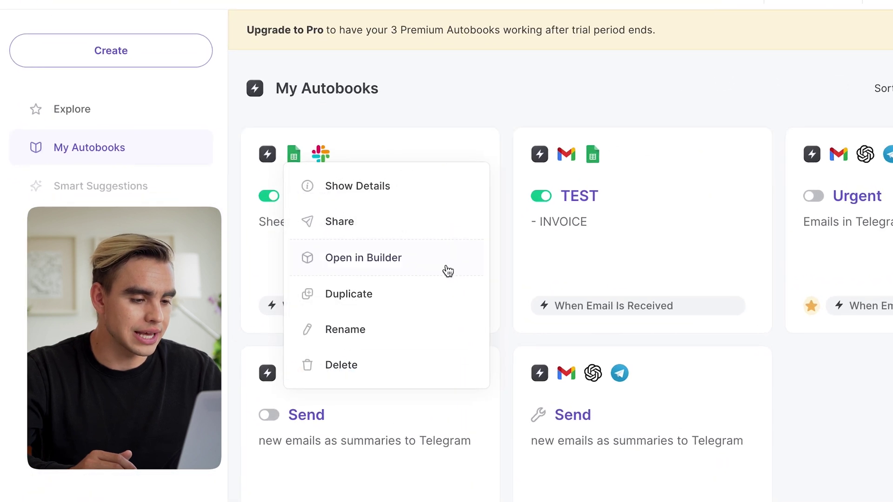
pyautogui.click(442, 265)
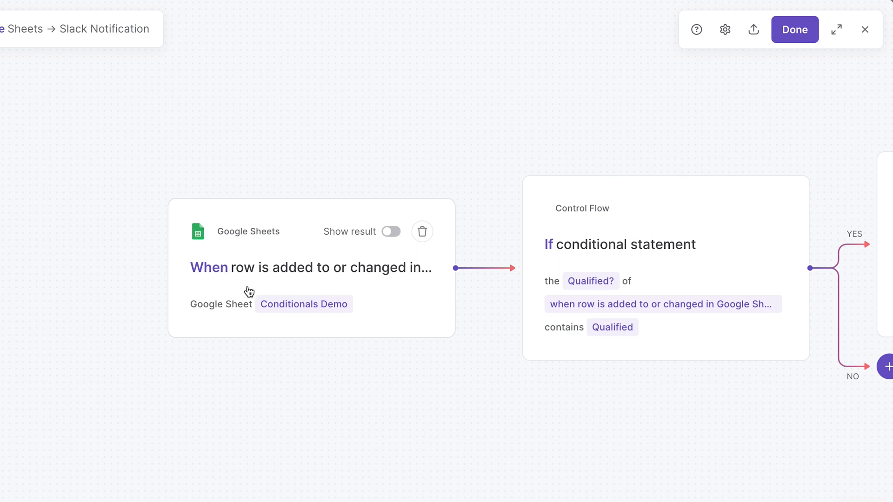
# Review the If and Slack nodes, then open the Google Sheets trigger's settings
pyautogui.hscroll(5, 373, 284)
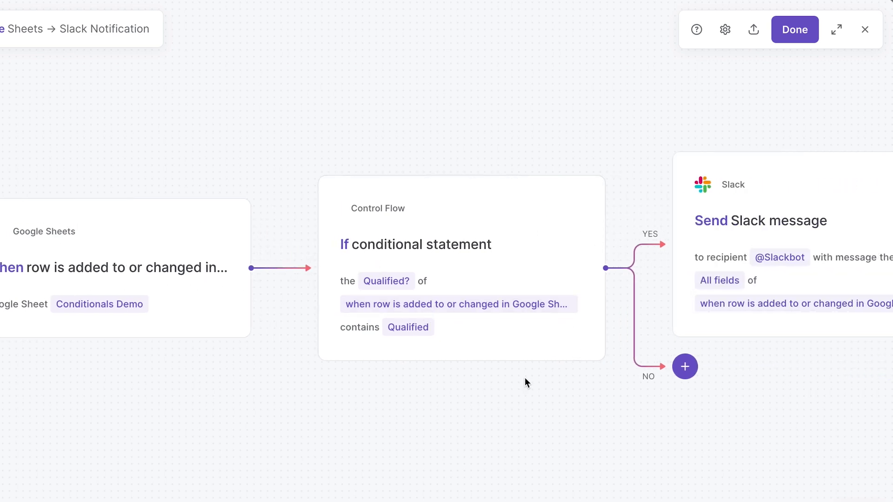
pyautogui.hscroll(4, 525, 378)
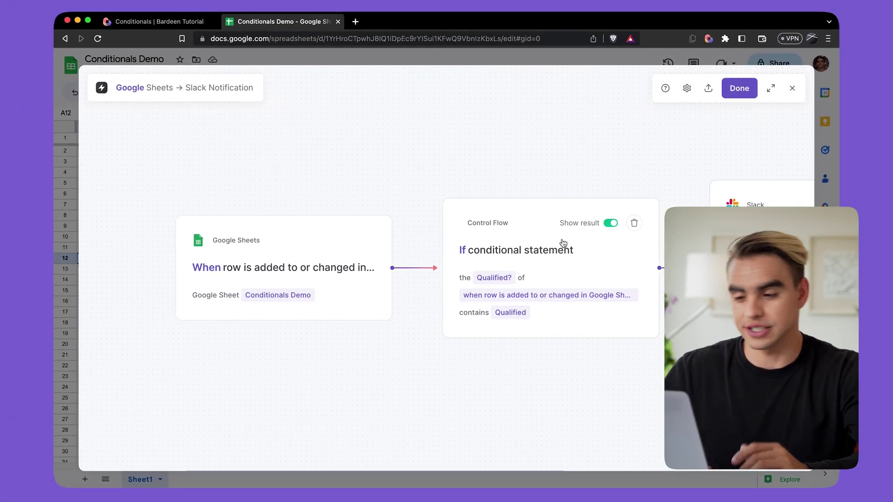
pyautogui.click(360, 260)
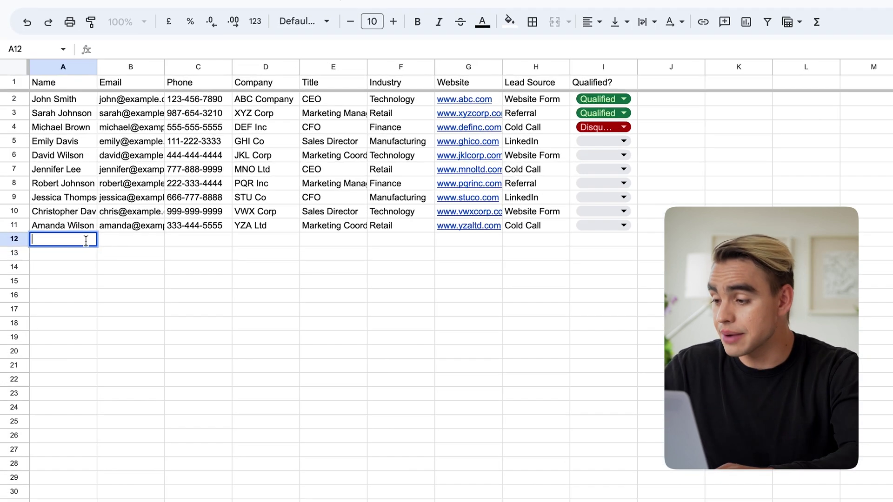
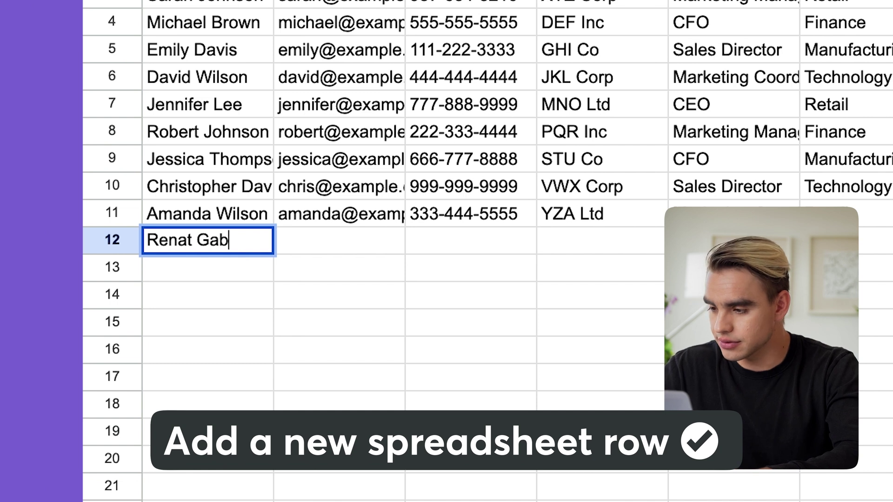
# Add a new lead's name in A12, shorten D11 from 'YZA Ltd' to 'YZA', then check Slack
pyautogui.press('Return')
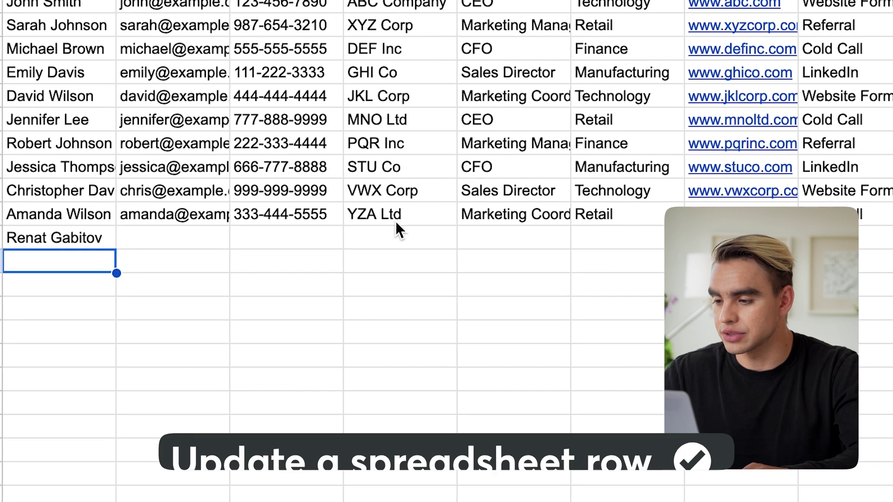
pyautogui.click(598, 215)
pyautogui.doubleClick(402, 215)
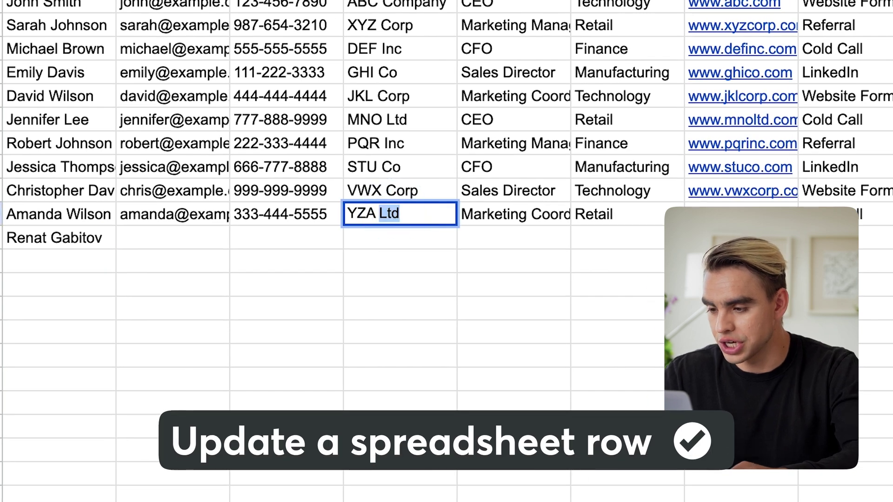
pyautogui.press('BackSpace')
pyautogui.press('Return')
pyautogui.click(369, 217)
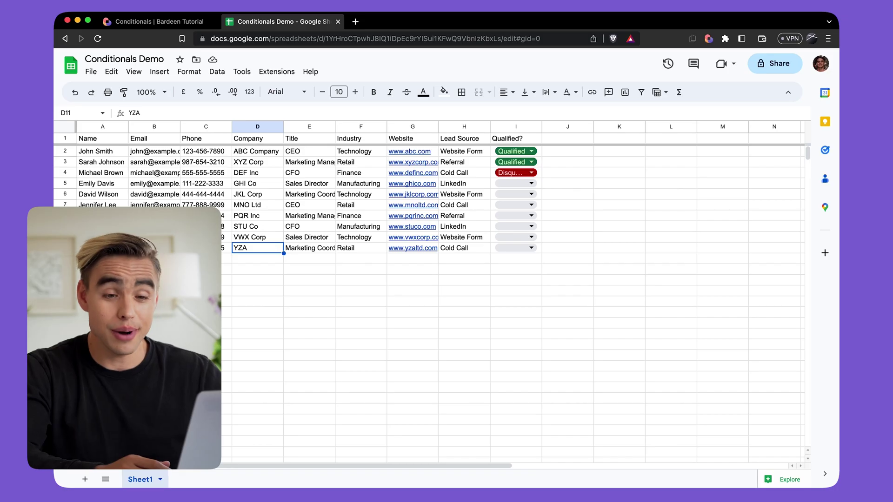
pyautogui.click(820, 281)
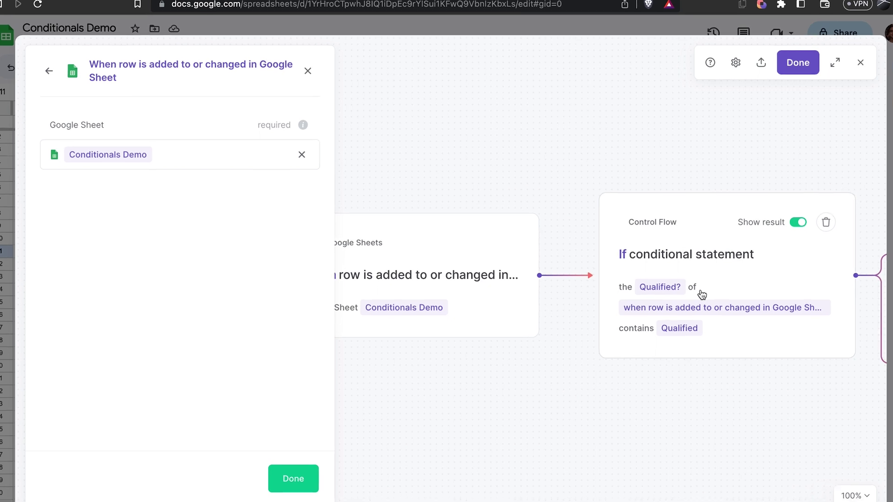
# Replace the If condition's value with the trigger row's Qualified? field from Data
pyautogui.click(683, 283)
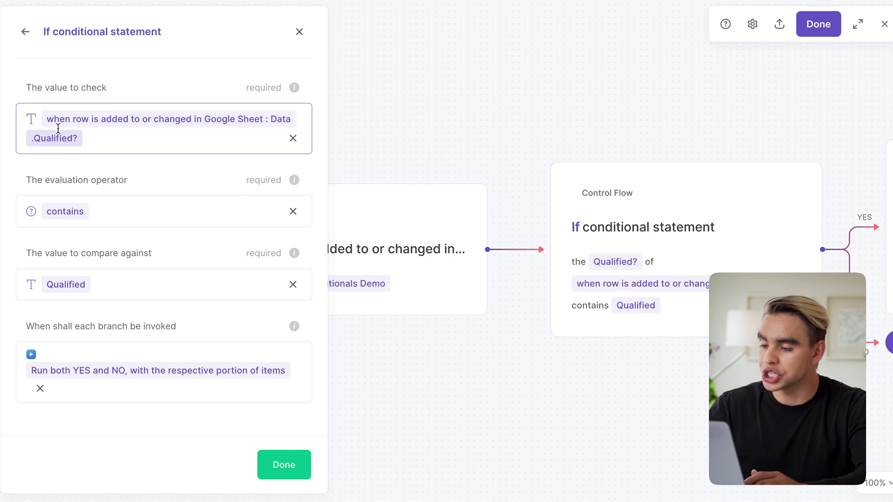
pyautogui.click(292, 138)
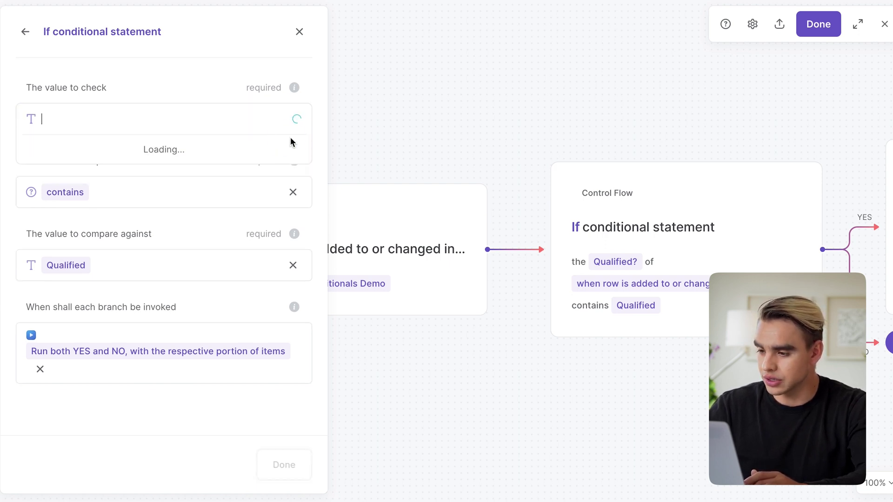
pyautogui.click(118, 121)
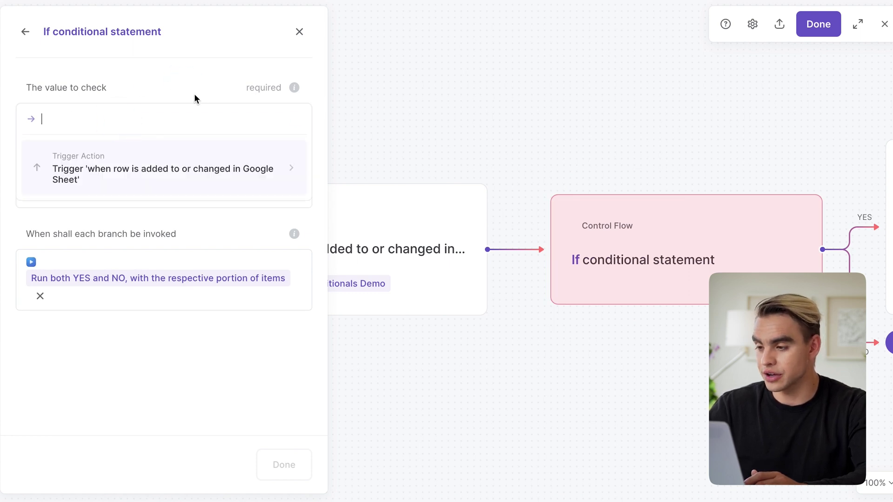
pyautogui.click(229, 175)
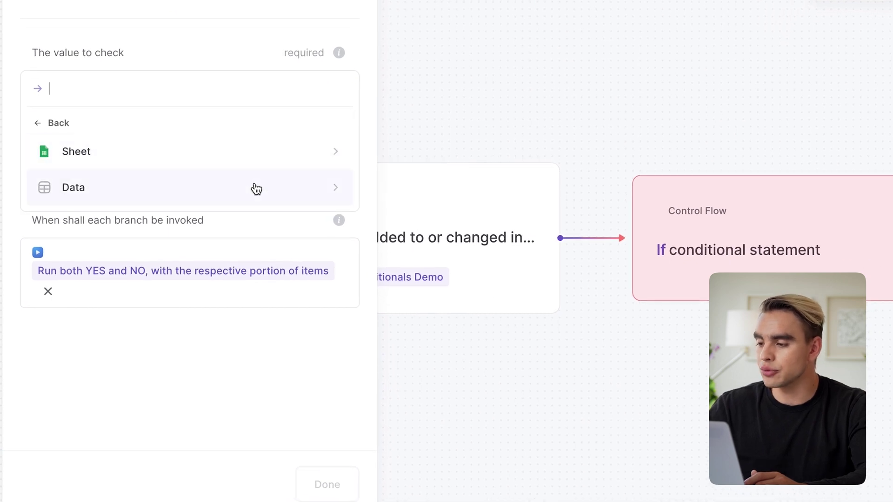
pyautogui.click(260, 187)
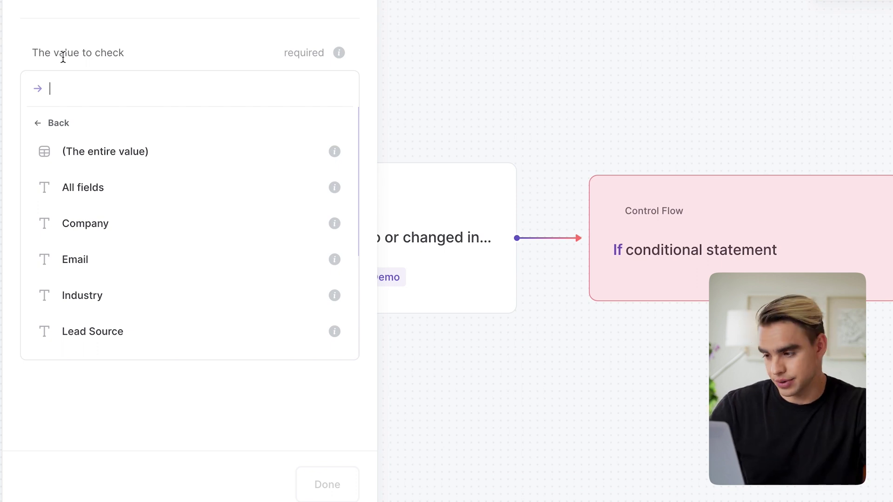
pyautogui.scroll(-4, 93, 272)
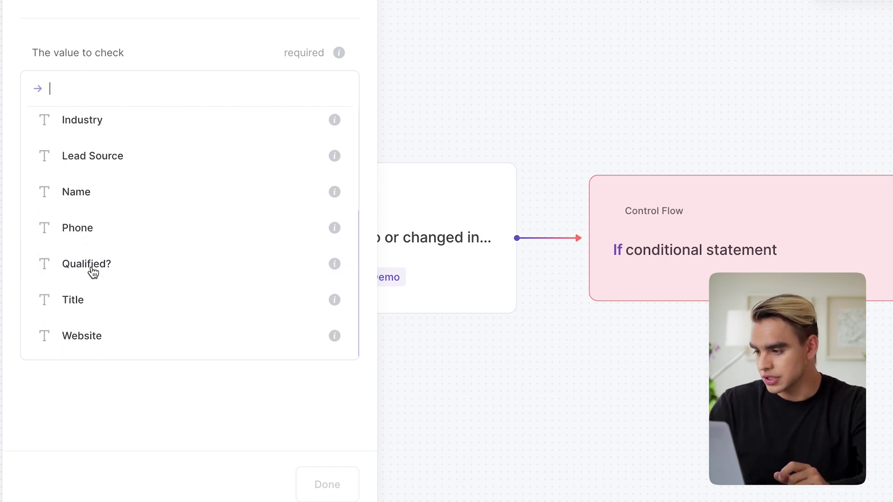
pyautogui.click(166, 265)
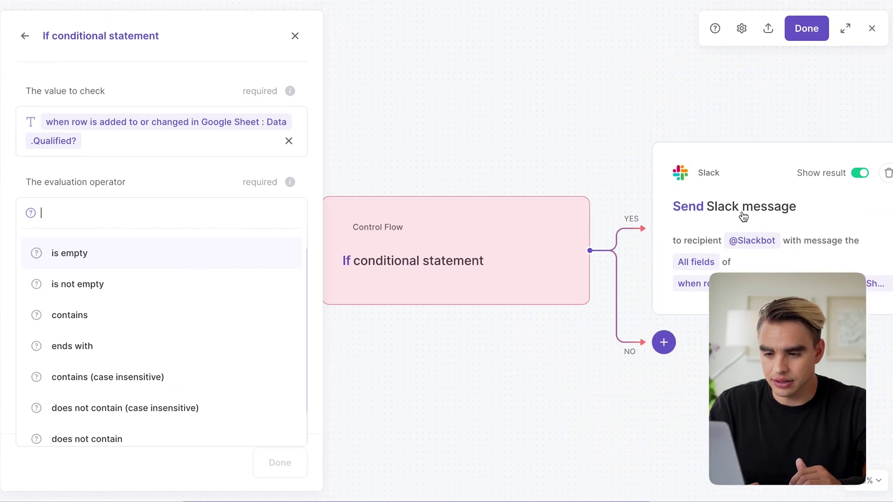
# Set the evaluation operator to 'contains' and the compare value to 'qualified'
pyautogui.scroll(-1, 111, 310)
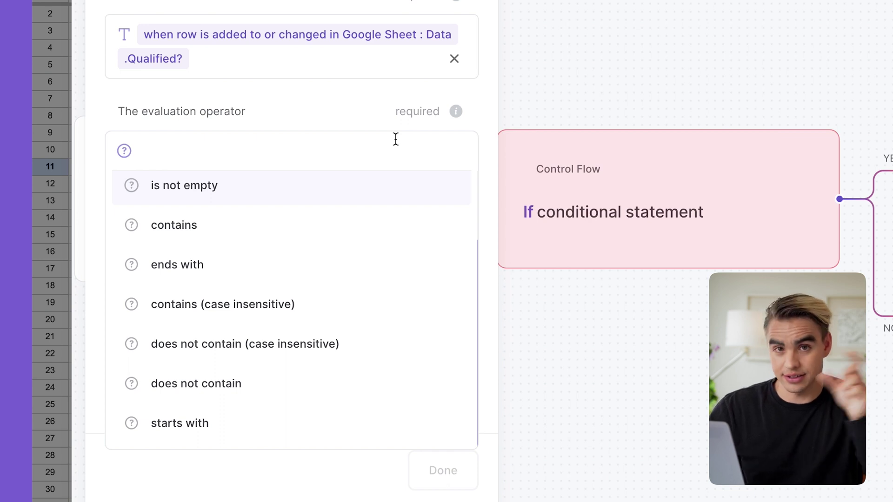
pyautogui.click(363, 224)
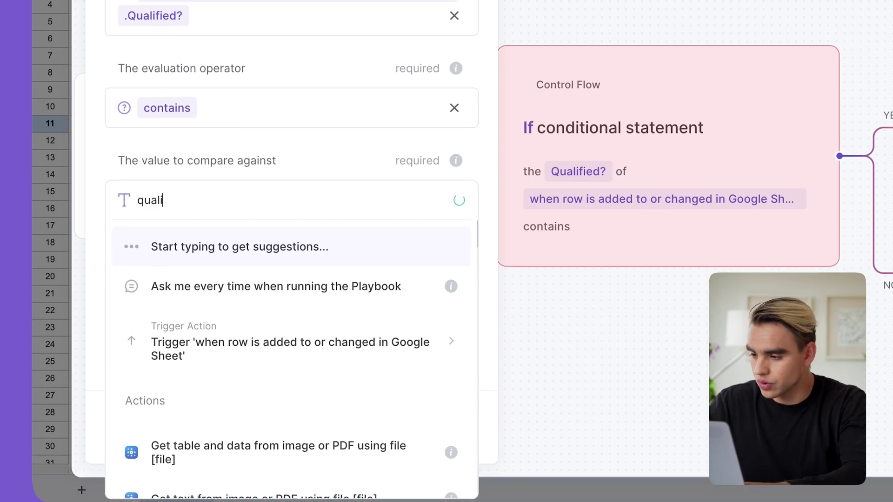
pyautogui.write('qualified')
pyautogui.click(389, 233)
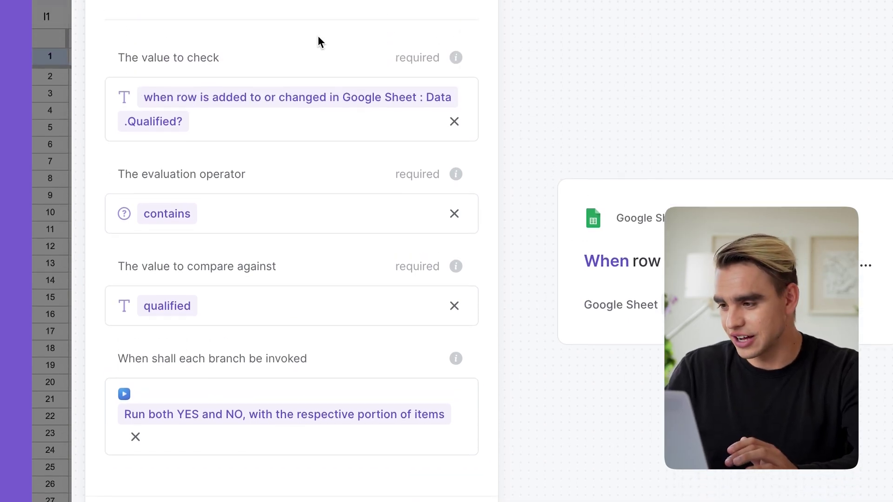
# Enter 'this lead is qualified' in I12, then reopen the Bardeen workflow panel
pyautogui.click(57, 102)
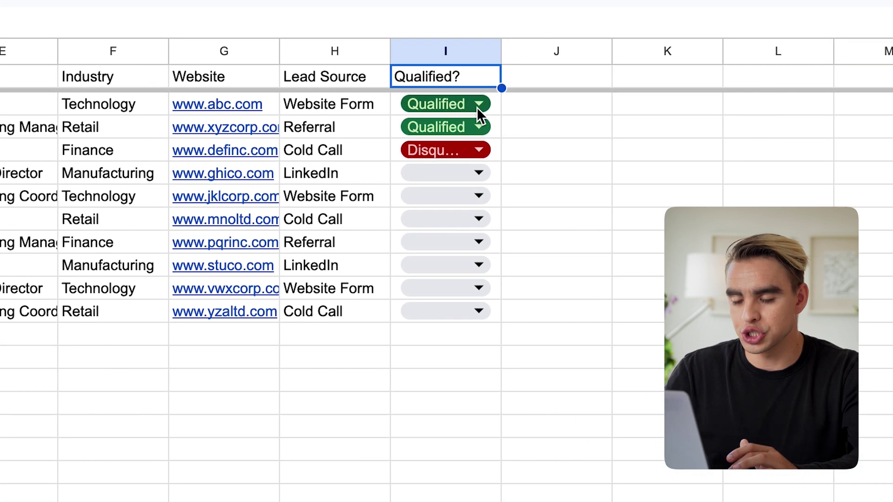
pyautogui.click(476, 107)
pyautogui.click(465, 82)
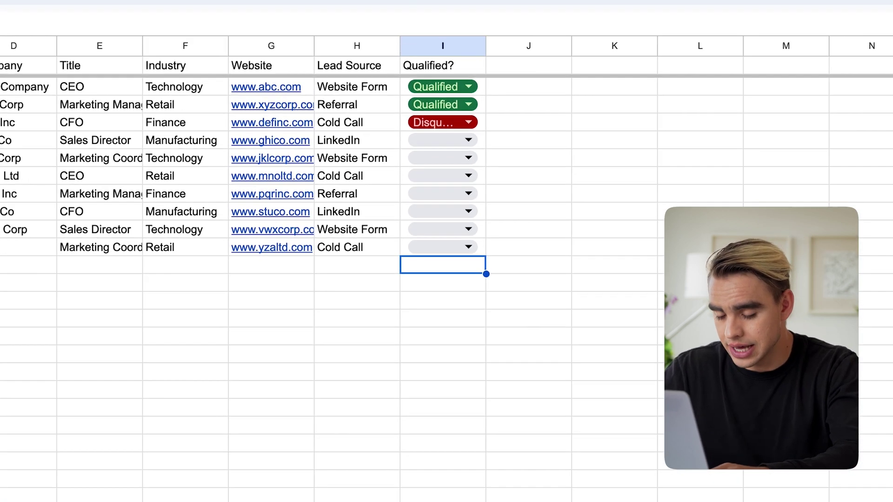
pyautogui.write('this lead')
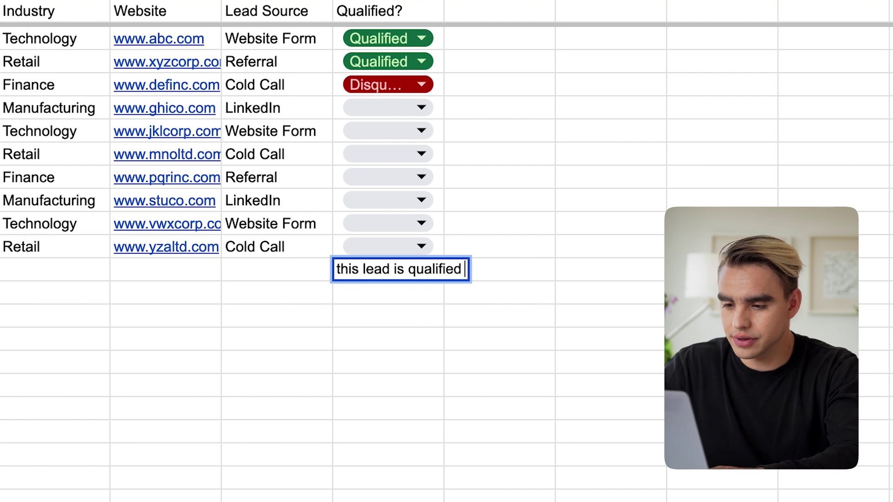
pyautogui.write(' is qualified')
pyautogui.press('Return')
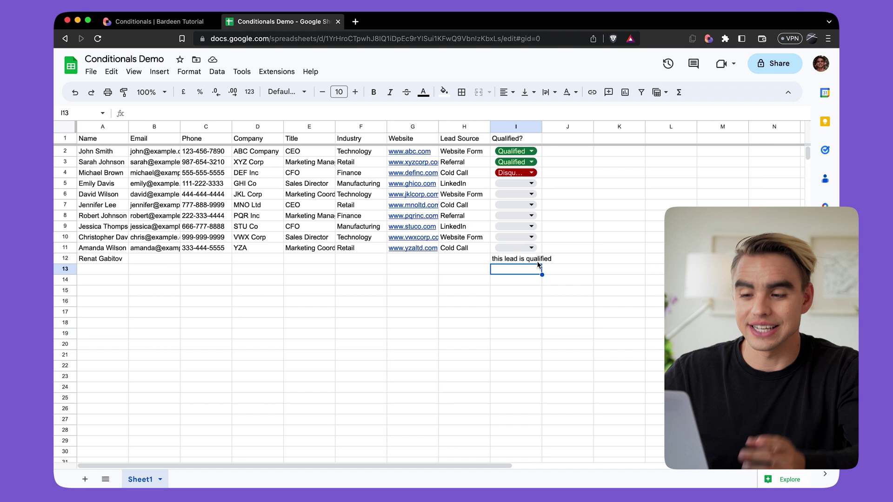
pyautogui.click(707, 39)
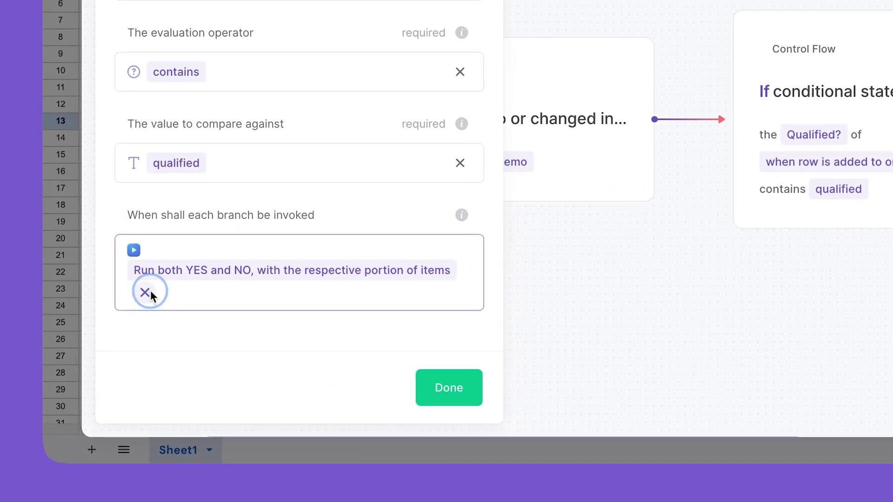
# Remove the 'Run both YES and NO' branch-invocation choice to show the alternatives
pyautogui.click(146, 292)
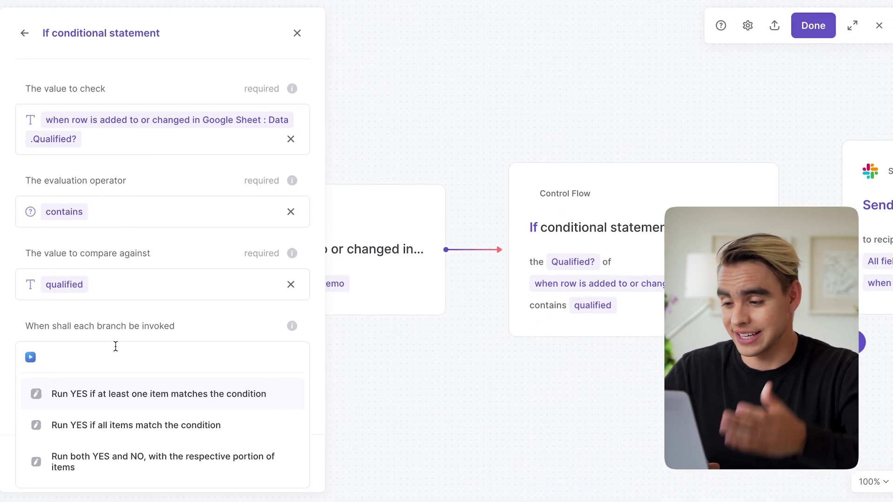
pyautogui.hscroll(3, 511, 370)
pyautogui.hscroll(5, 753, 263)
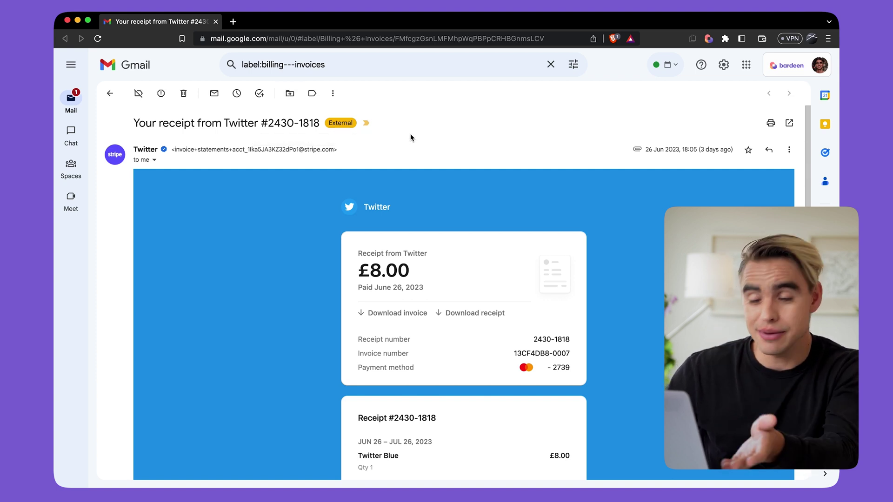
# Look over the £8.00 Twitter receipt email, then switch to a new empty browser tab
pyautogui.scroll(-1, 411, 135)
pyautogui.scroll(1, 410, 134)
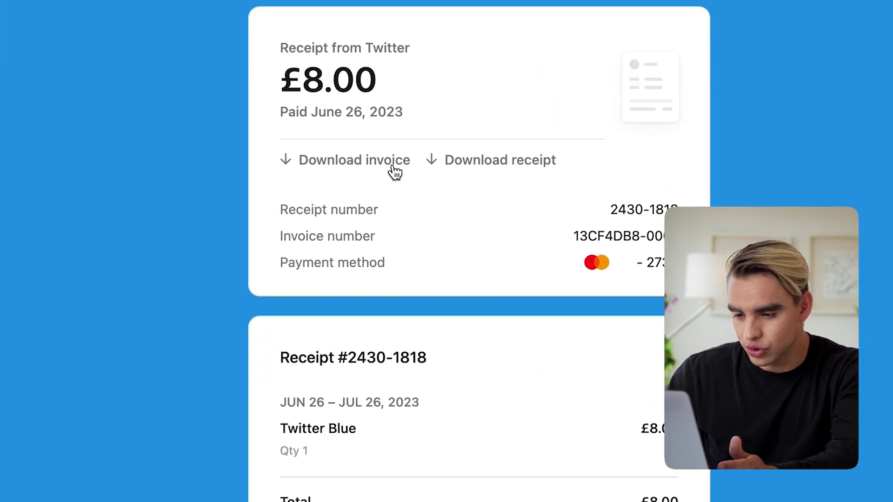
pyautogui.scroll(1, 481, 181)
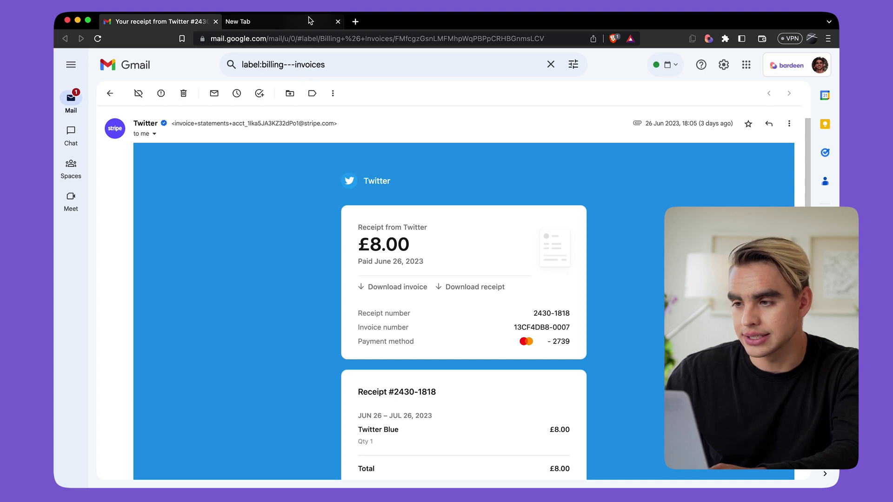
pyautogui.click(311, 22)
# Create a blank Google spreadsheet and name it 'My Invoices'
pyautogui.write('sheet')
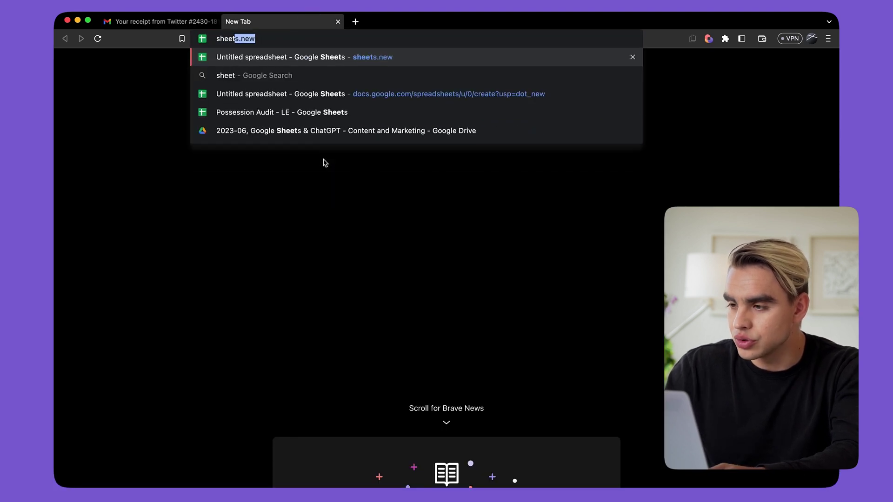
pyautogui.press('Return')
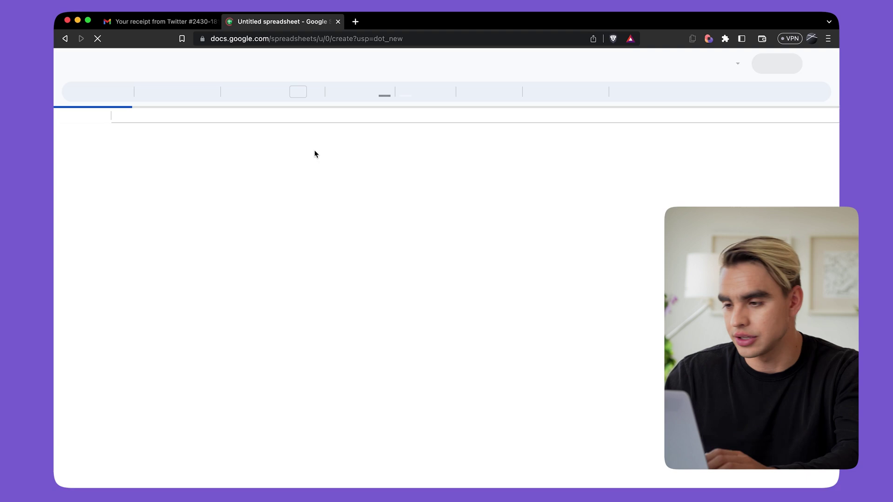
pyautogui.click(119, 58)
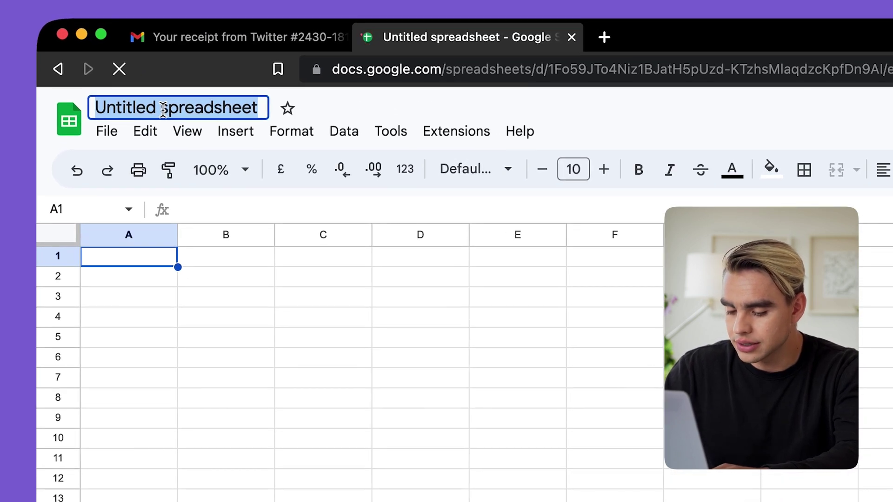
pyautogui.write('My ')
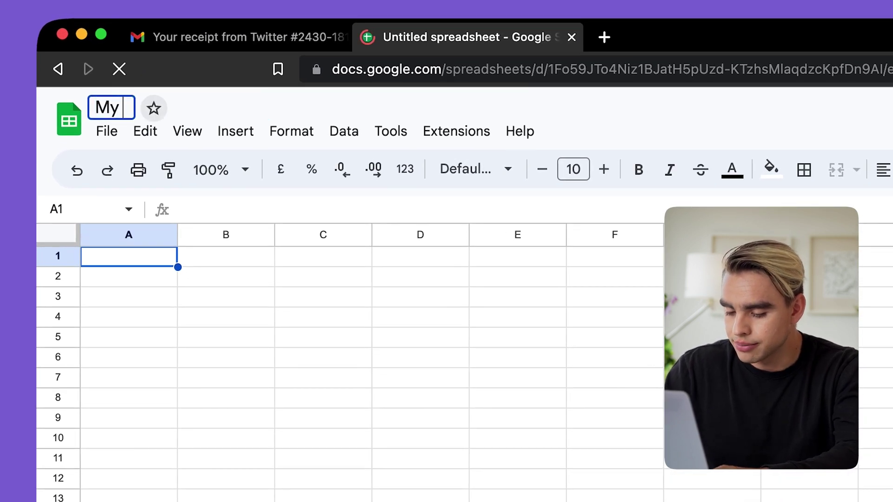
pyautogui.write('Invoices')
pyautogui.press('Return')
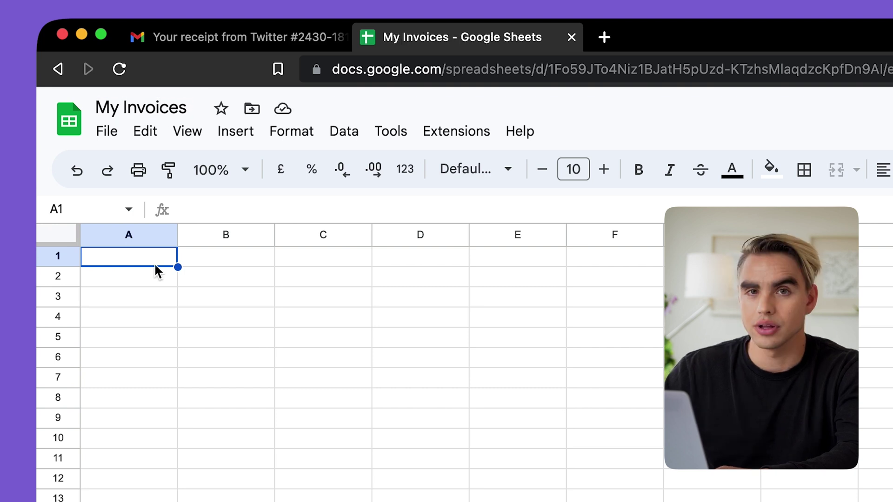
# Enter row 1 headers: Sender, Body, Timestamp, Amount, Link To The Email
pyautogui.write('Sender')
pyautogui.press('Tab')
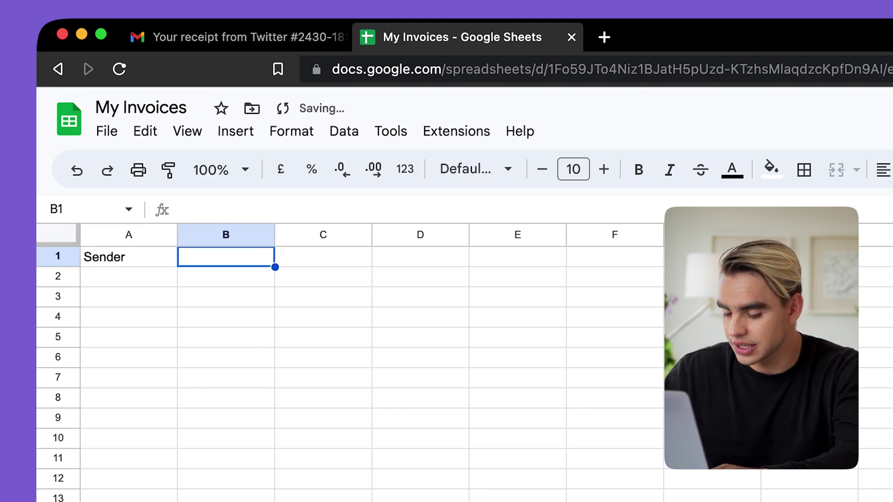
pyautogui.write('Body')
pyautogui.press('Tab')
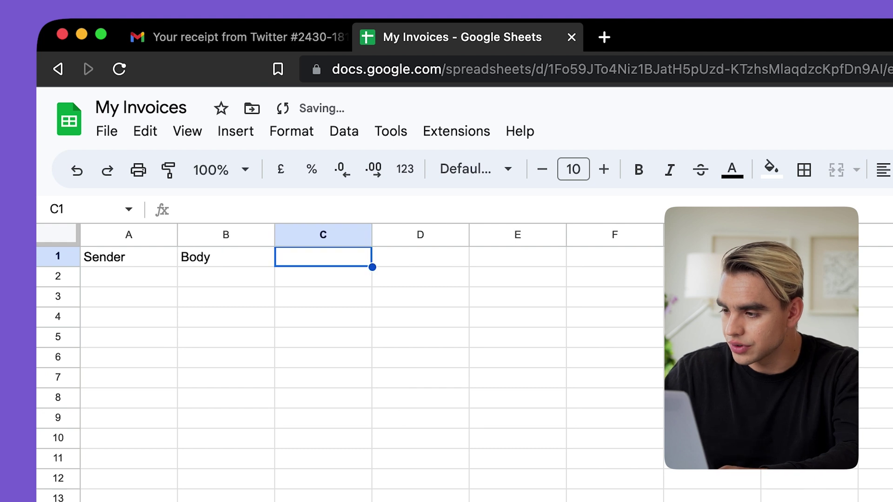
pyautogui.write('Timestamp')
pyautogui.press('Tab')
pyautogui.write('Amount')
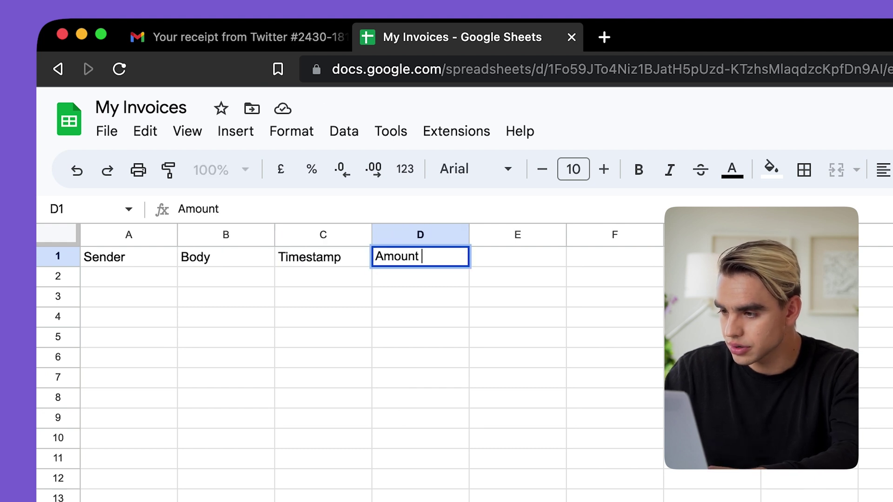
pyautogui.press('Tab')
pyautogui.write('Link To The Emai')
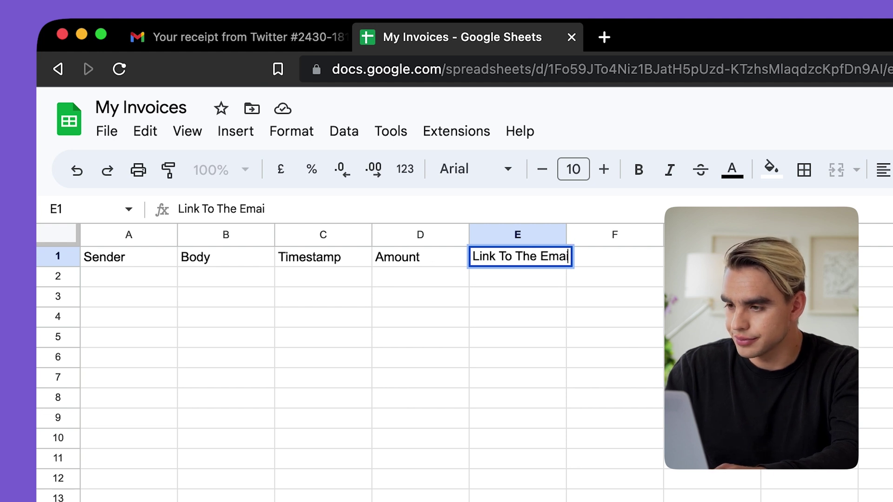
pyautogui.press('Return')
# Freeze the header row
pyautogui.click(188, 131)
pyautogui.moveTo(233, 202)
pyautogui.click(535, 235)
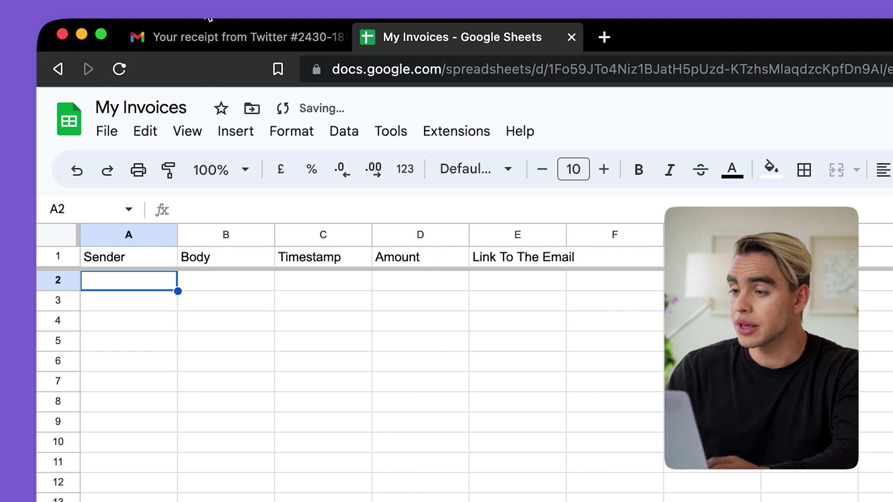
# Return to the Twitter receipt email in Gmail and select the £8.00 amount
pyautogui.click(239, 38)
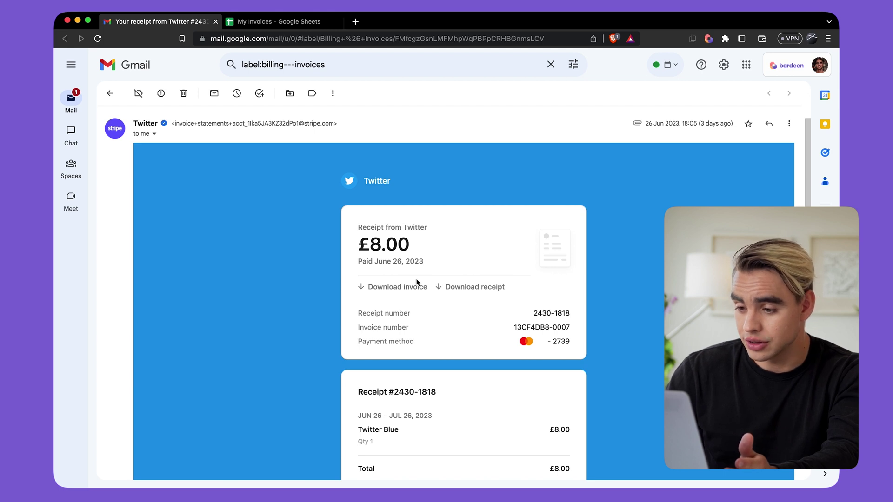
pyautogui.moveTo(419, 245); pyautogui.dragTo(363, 242)
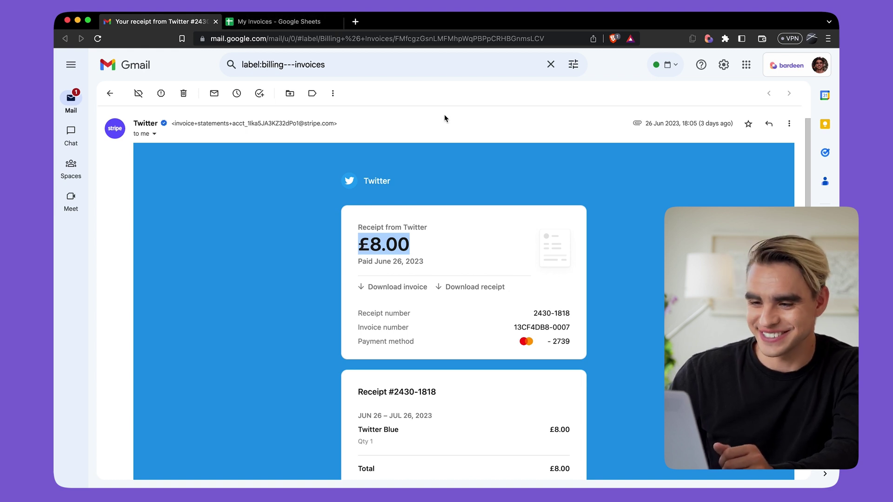
# Create a new autobook using Gmail's 'When email is received' trigger with no filters
pyautogui.click(708, 39)
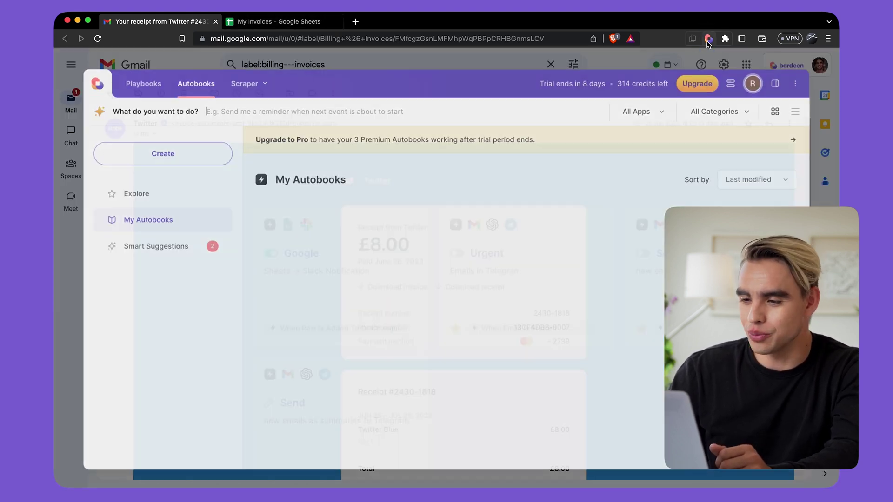
pyautogui.click(355, 165)
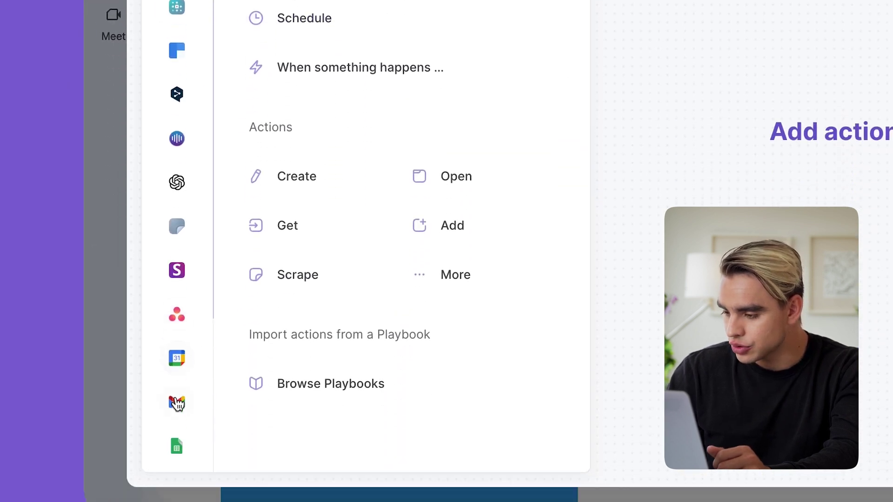
pyautogui.click(178, 330)
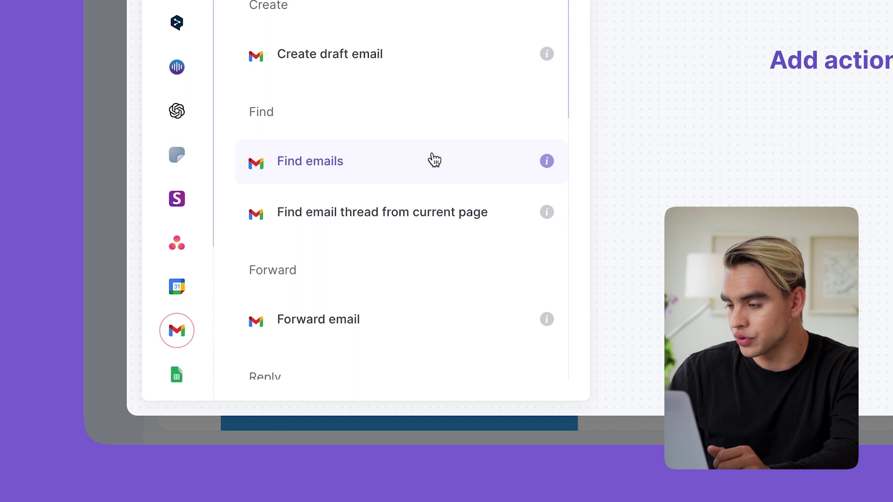
pyautogui.scroll(-3, 434, 160)
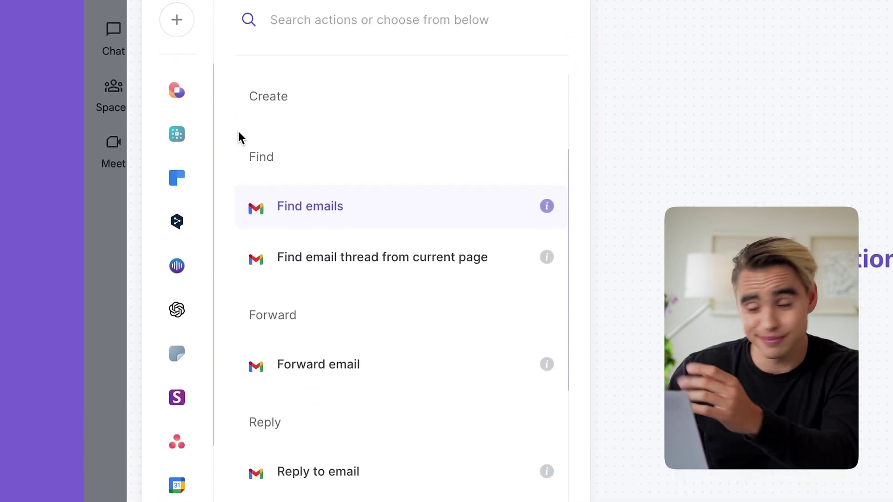
pyautogui.click(182, 130)
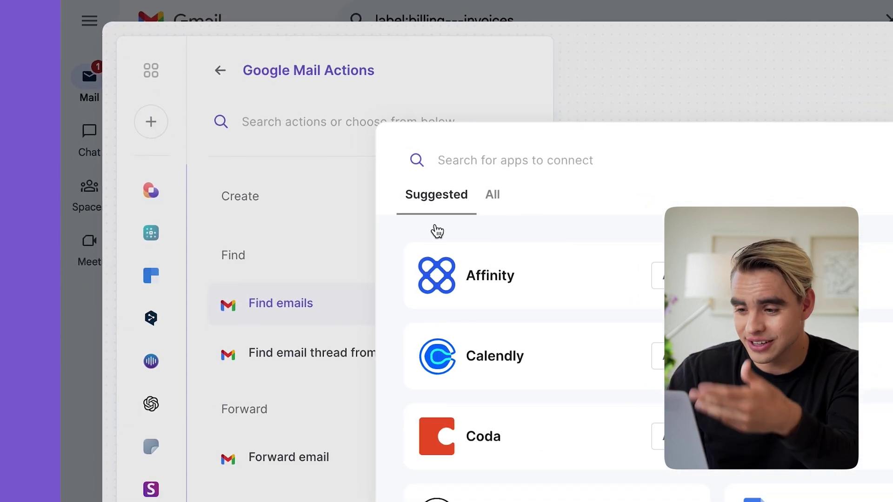
pyautogui.scroll(-5, 407, 293)
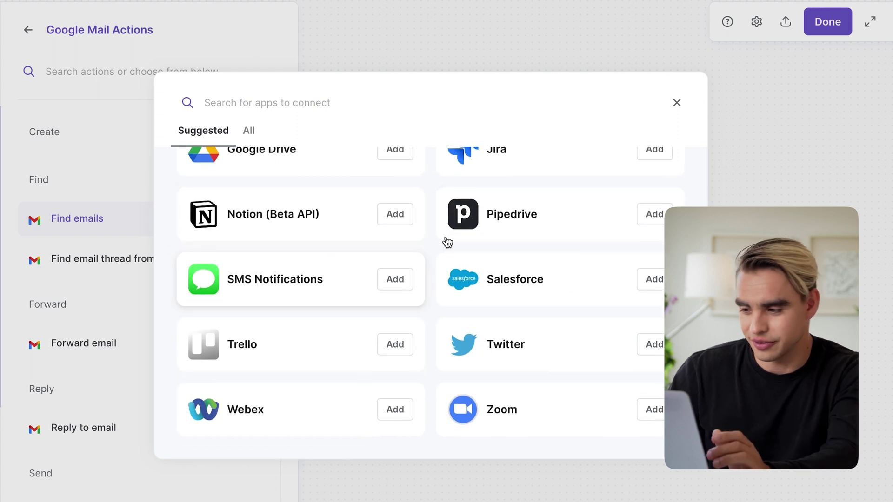
pyautogui.click(677, 102)
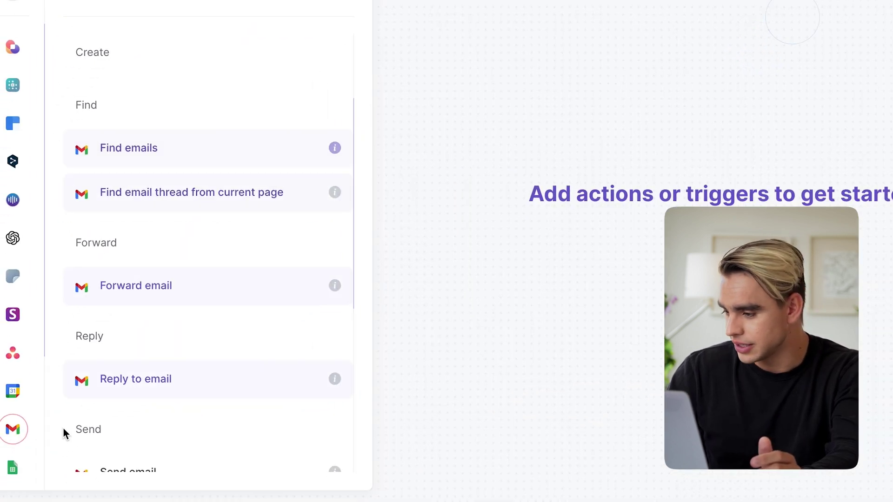
pyautogui.scroll(-6, 279, 318)
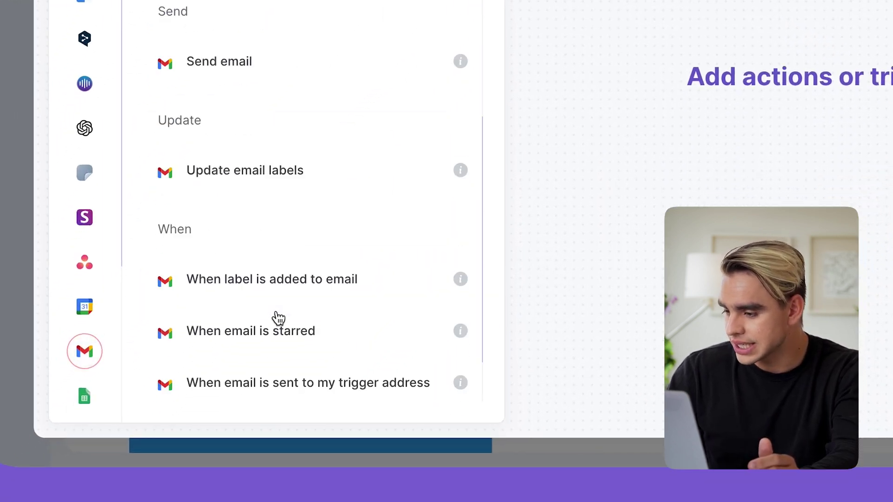
pyautogui.scroll(-2, 278, 318)
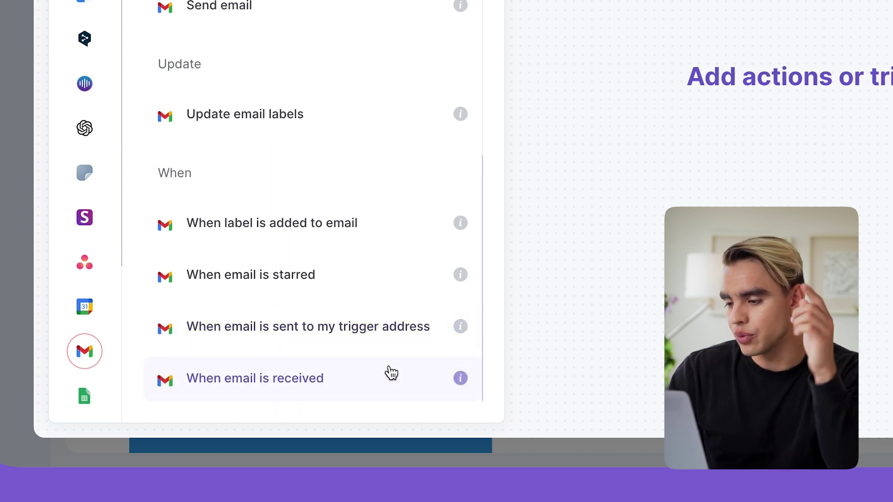
pyautogui.click(391, 376)
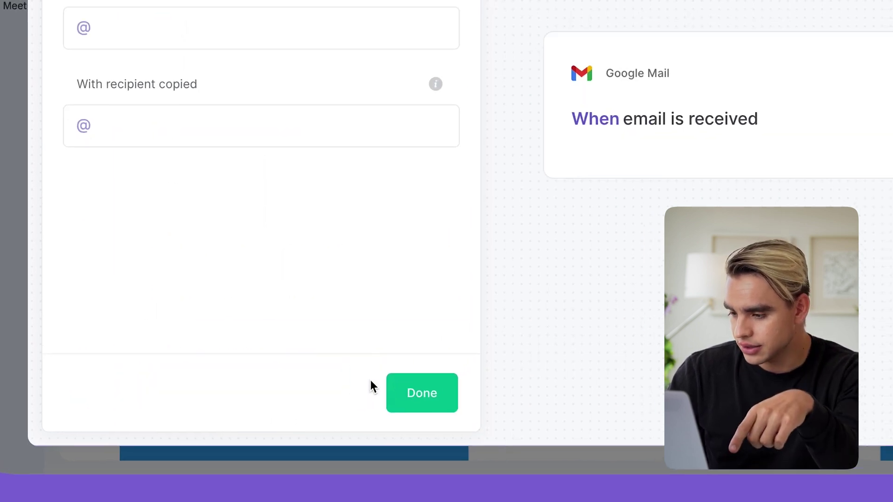
pyautogui.click(266, 411)
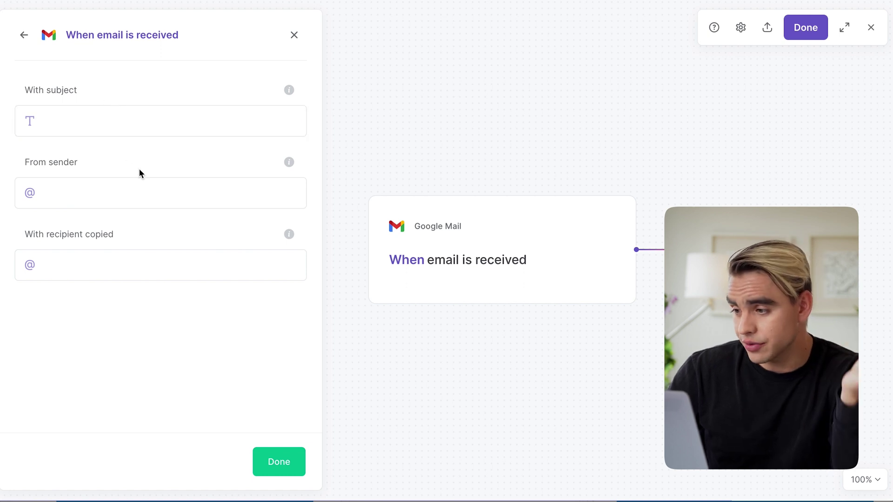
pyautogui.click(276, 468)
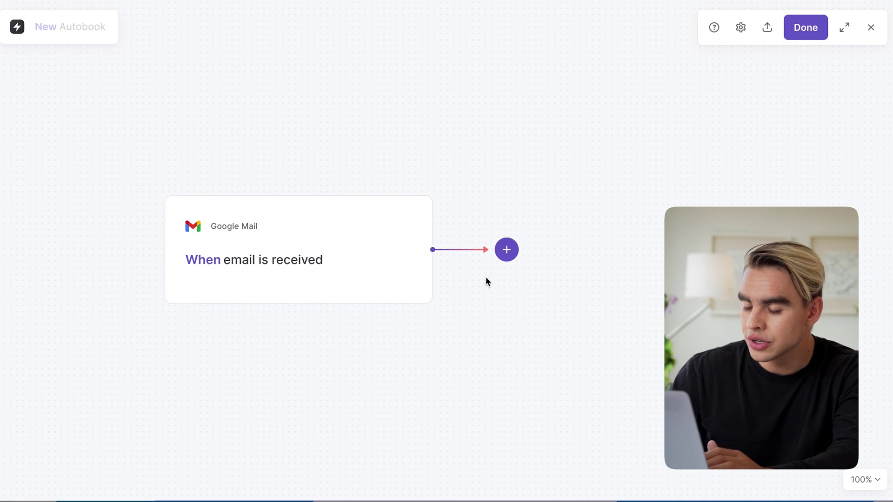
# Add an If condition checking that the received email's Body contains 'invoice'
pyautogui.click(508, 251)
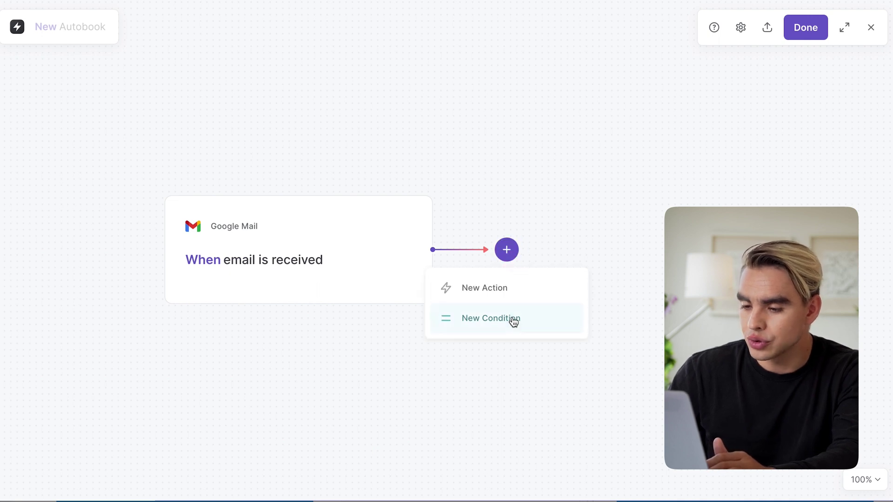
pyautogui.click(533, 321)
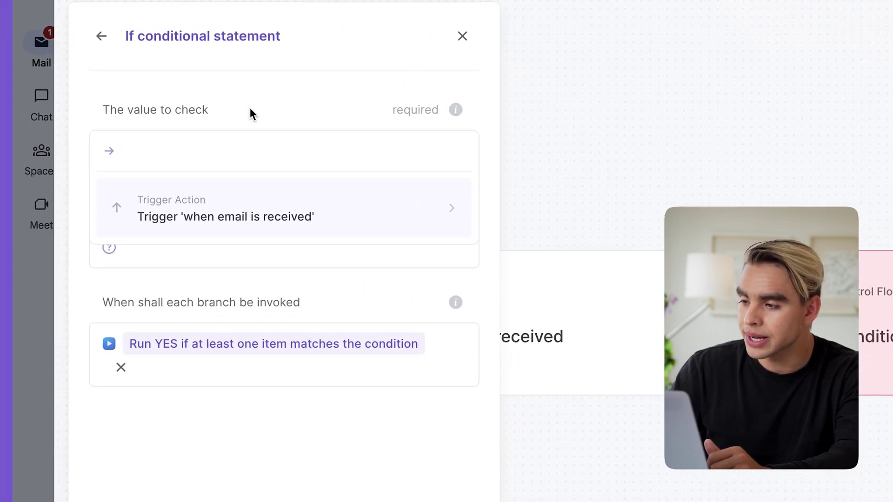
pyautogui.click(391, 226)
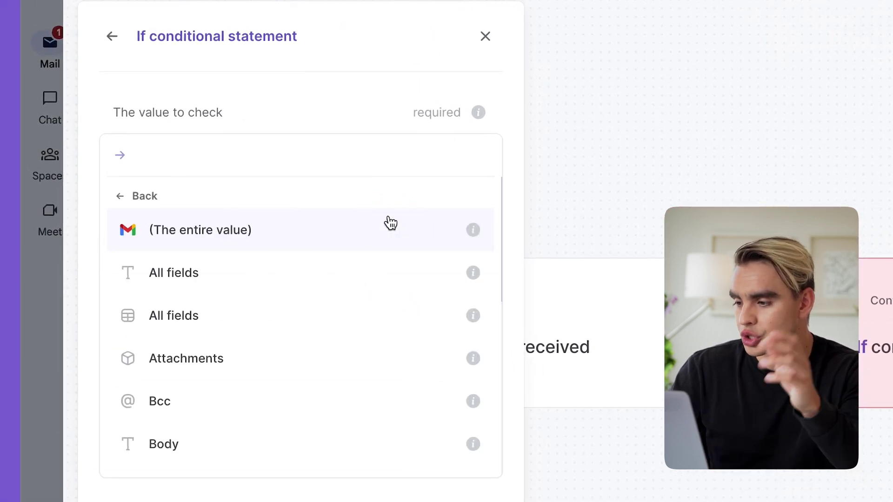
pyautogui.scroll(-2, 399, 366)
pyautogui.click(381, 366)
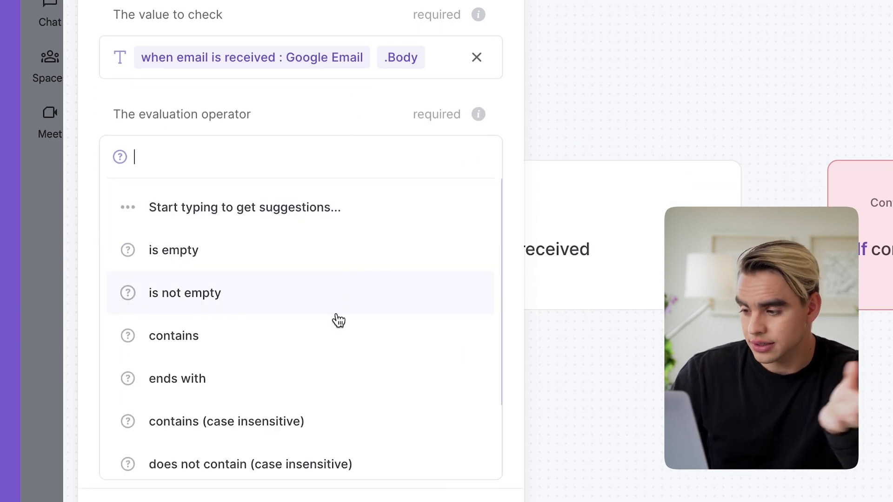
pyautogui.click(339, 339)
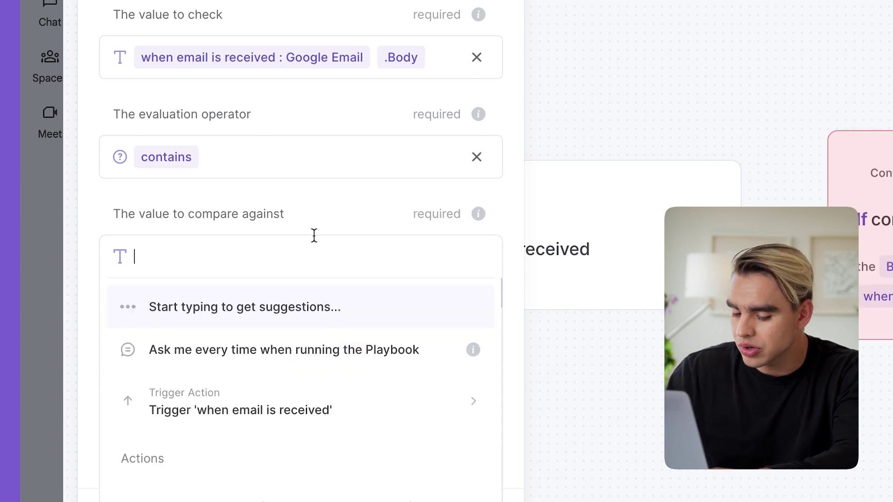
pyautogui.click(325, 300)
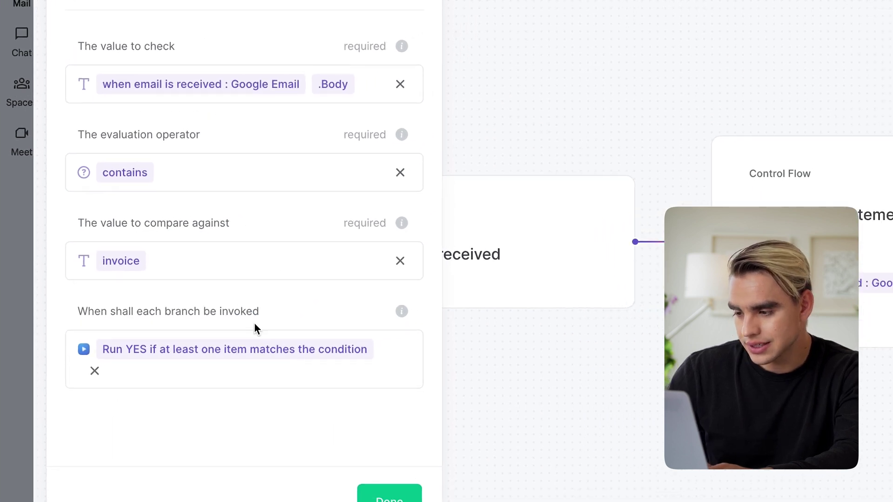
pyautogui.click(288, 450)
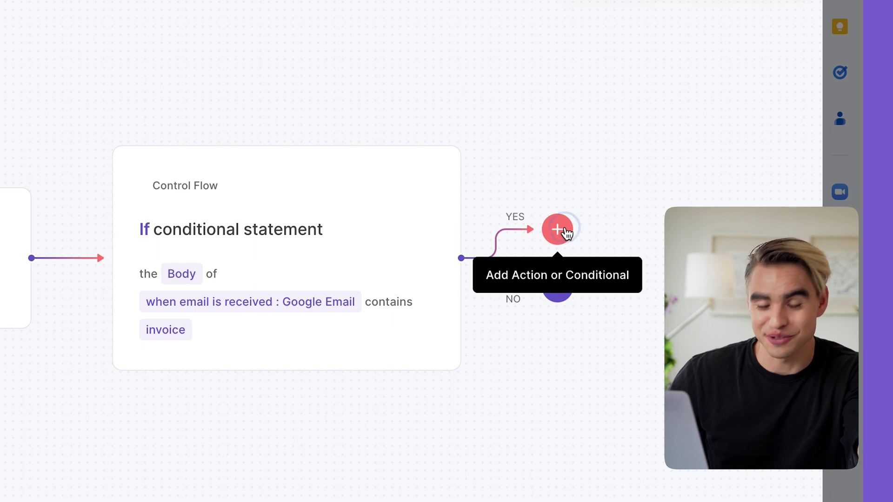
# On the YES branch, add OpenAI's 'Get answer about a paragraph' step using the email Body
pyautogui.click(567, 233)
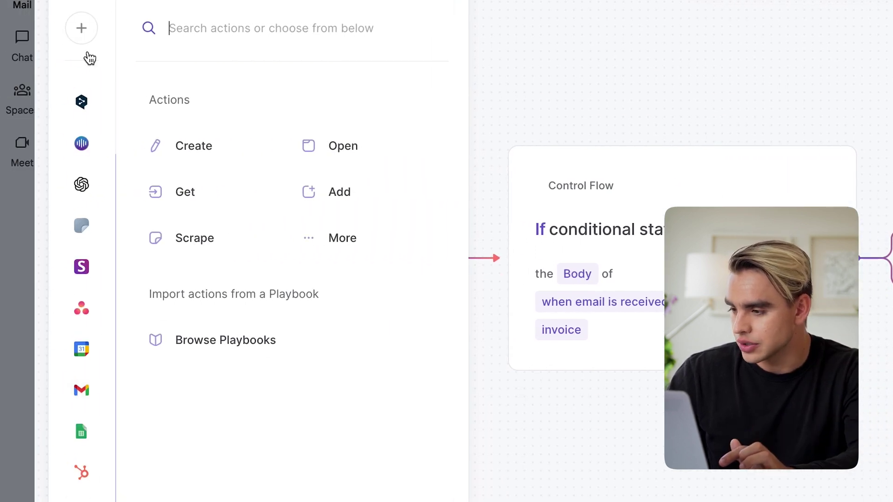
pyautogui.click(80, 186)
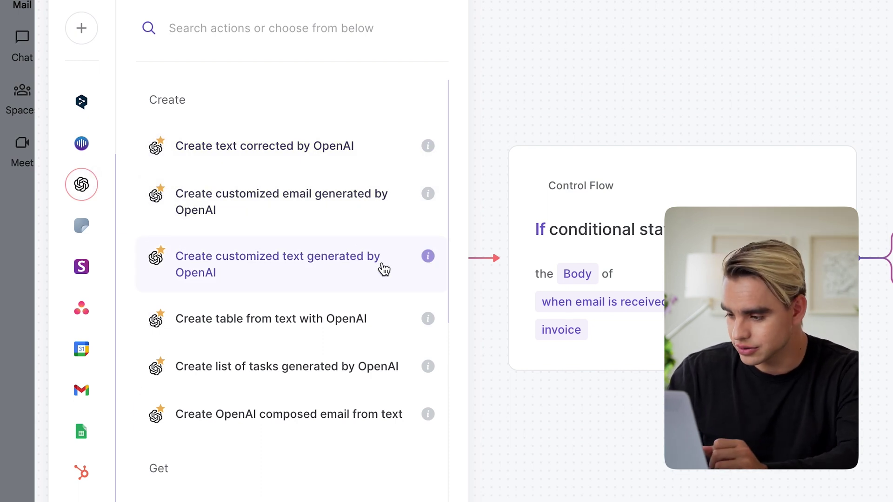
pyautogui.scroll(-4, 384, 269)
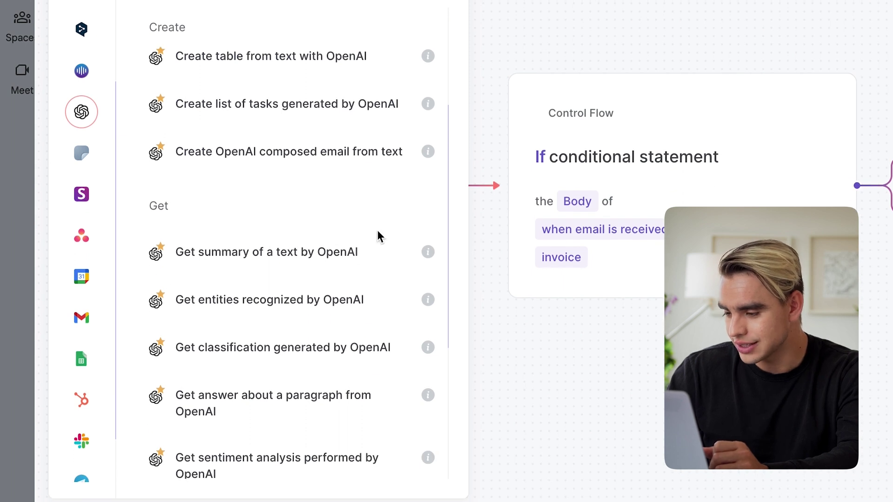
pyautogui.click(374, 412)
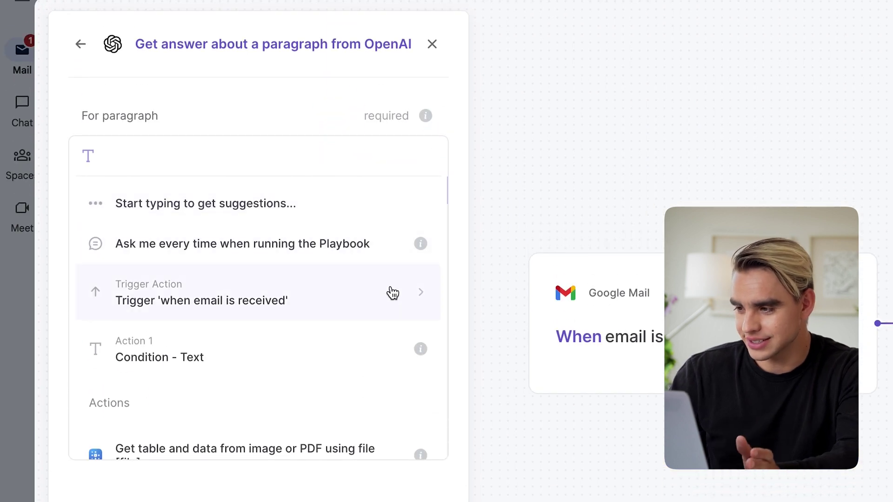
pyautogui.click(281, 293)
pyautogui.click(284, 267)
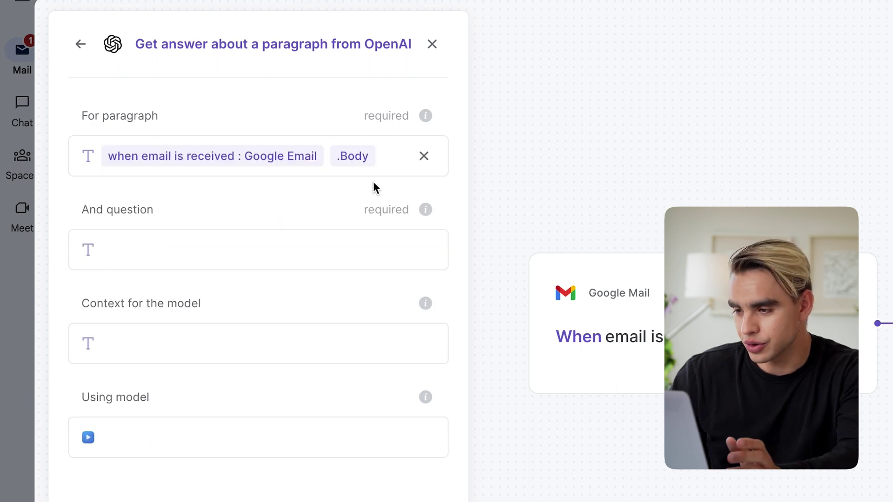
# Ask 'What is the amount in the invoice?' with context 'This is an invoice sent by email. Output the amount only.'
pyautogui.click(273, 243)
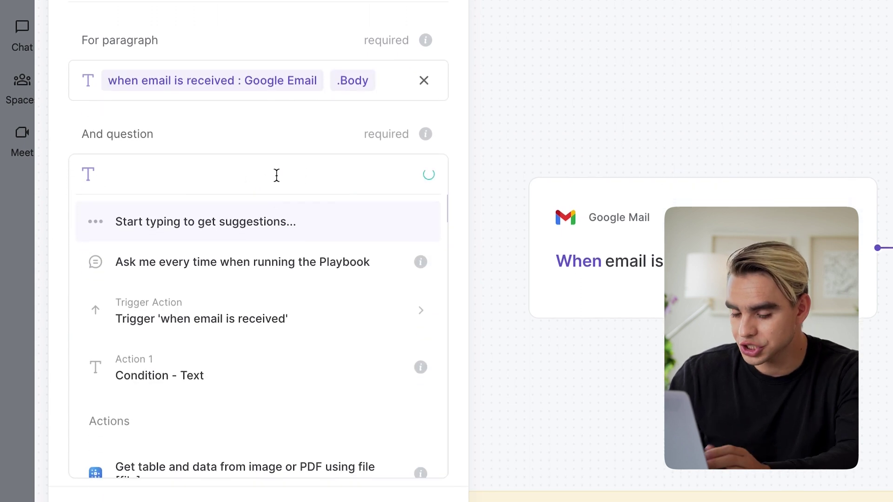
pyautogui.write('What is the amount i')
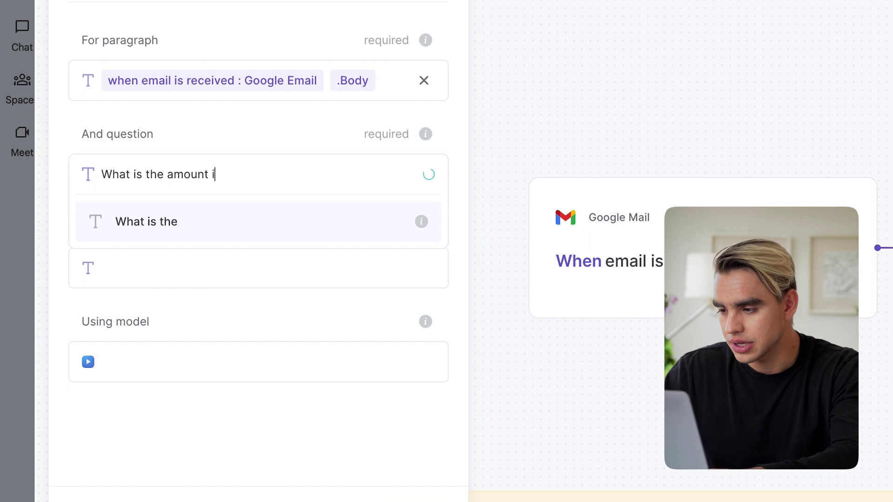
pyautogui.write('n the invoice?')
pyautogui.press('Return')
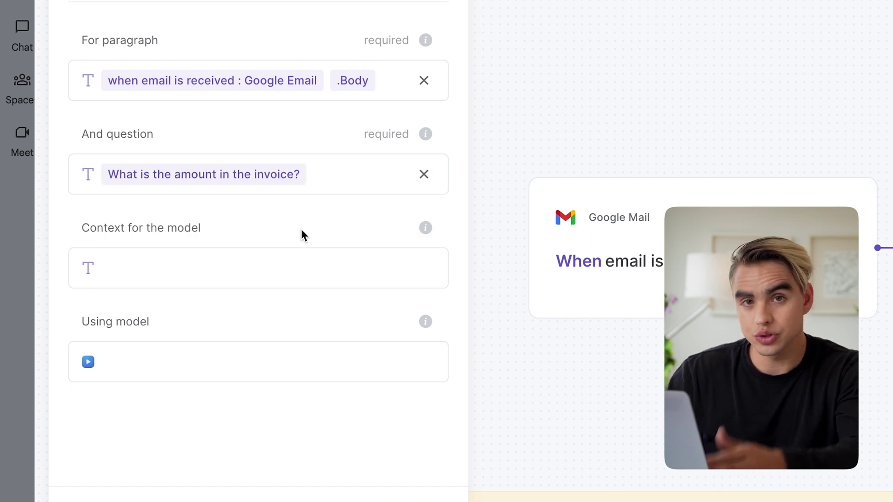
pyautogui.click(250, 263)
pyautogui.click(251, 264)
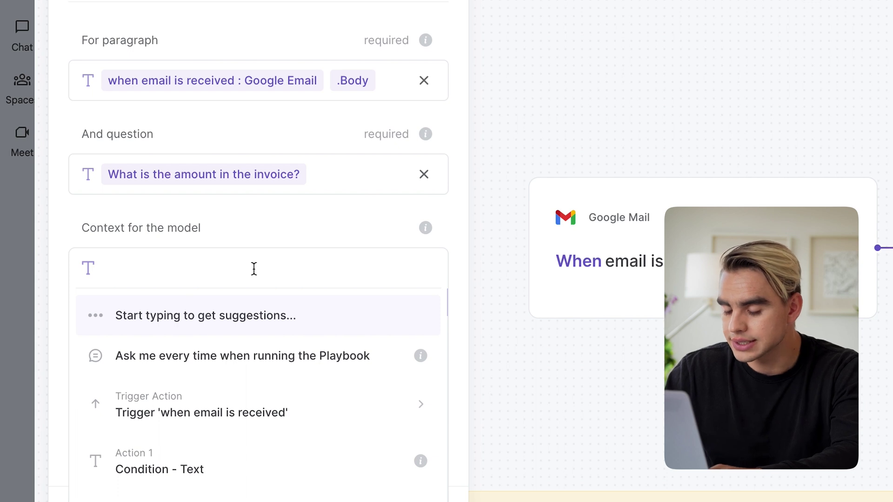
pyautogui.write('This is an invoice sent by em')
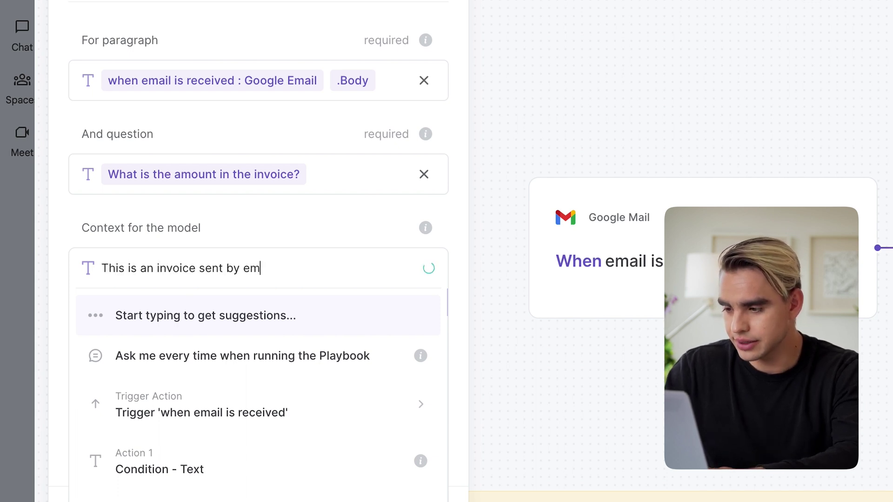
pyautogui.write('ail. Output the am')
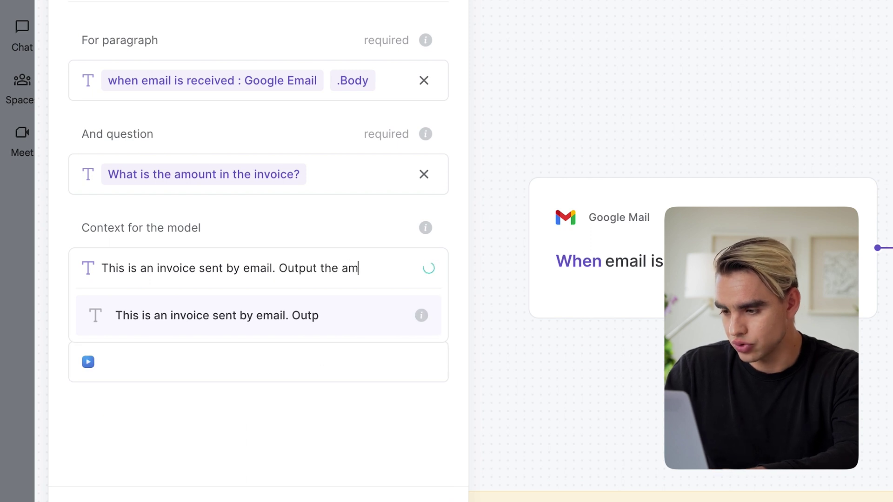
pyautogui.write('ount only.')
pyautogui.press('Return')
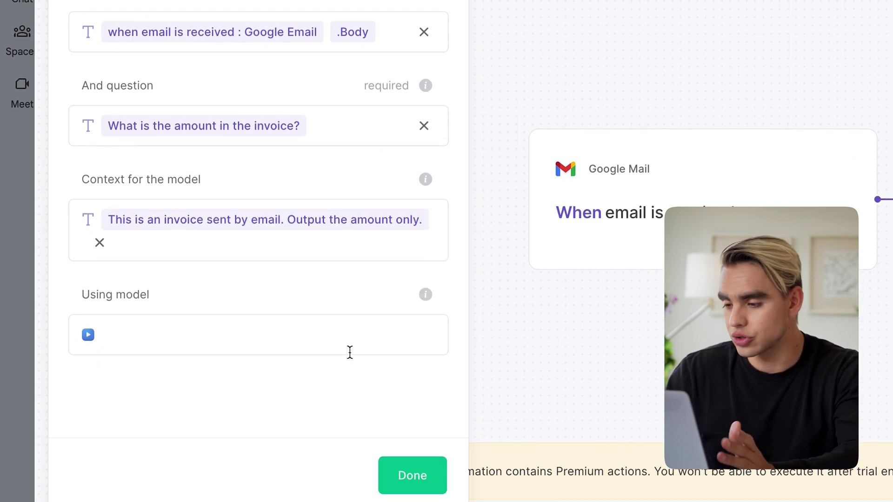
pyautogui.click(335, 360)
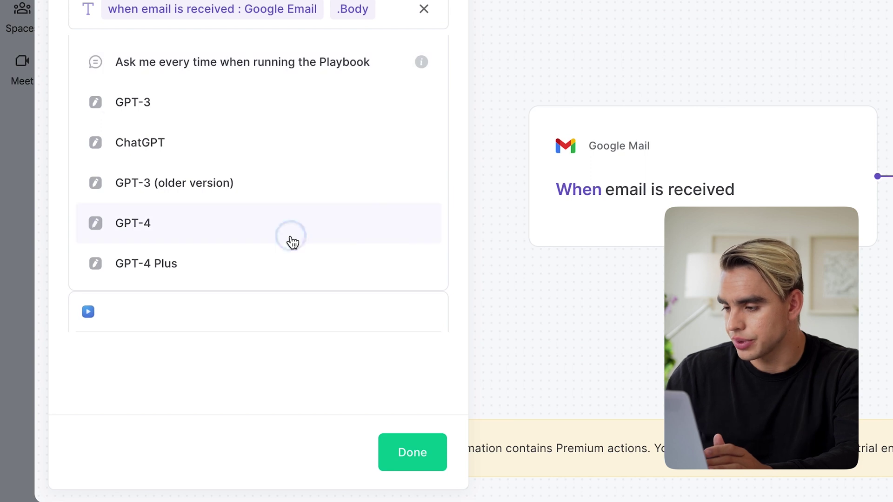
# Set the OpenAI step to GPT-4, then add an 'Add rows to Google Sheet' step targeting My Invoices
pyautogui.click(289, 237)
pyautogui.click(411, 450)
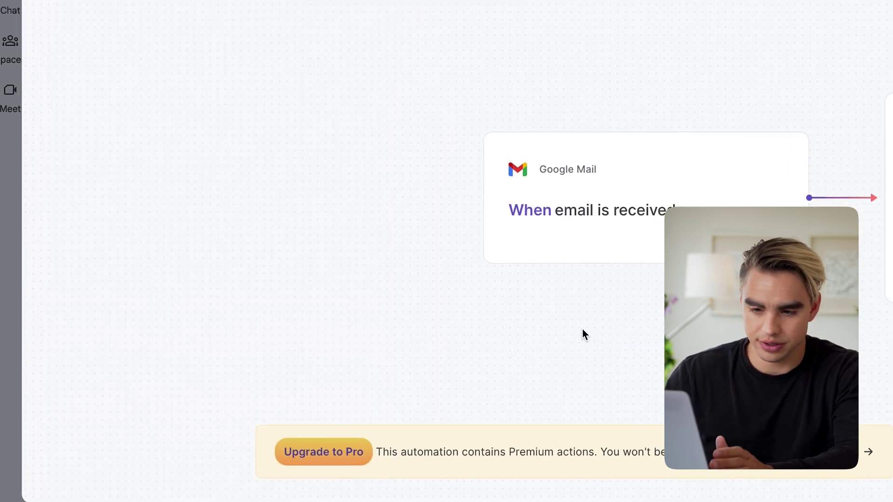
pyautogui.moveTo(497, 203)
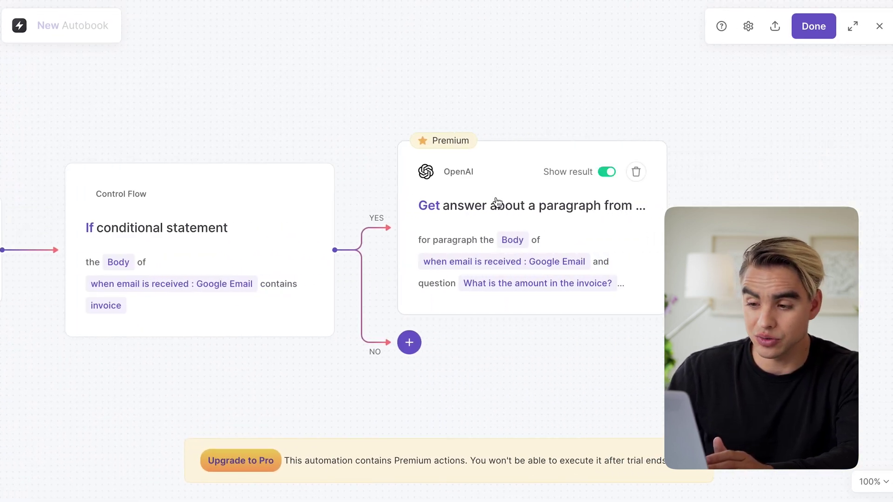
pyautogui.hscroll(5, 575, 223)
pyautogui.click(612, 228)
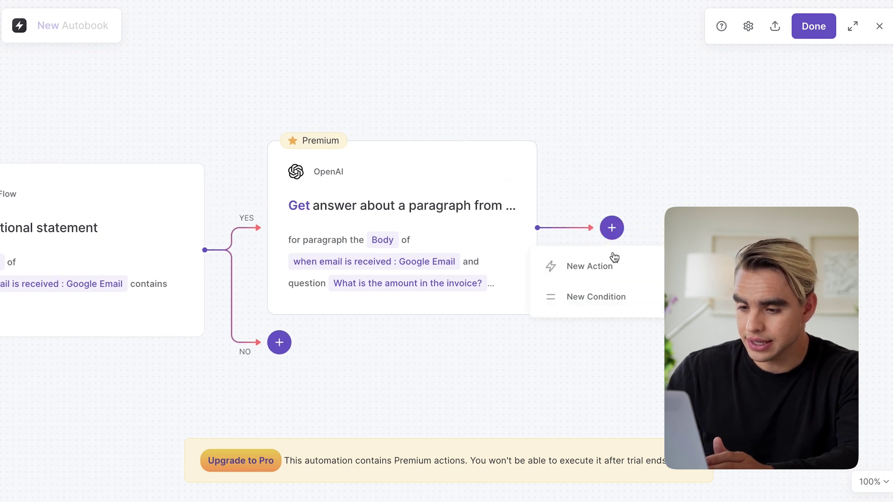
pyautogui.click(621, 264)
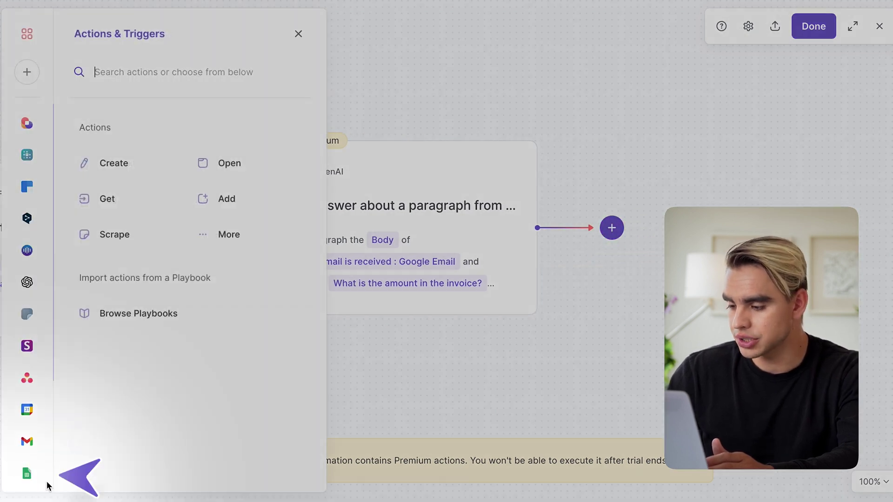
pyautogui.click(27, 474)
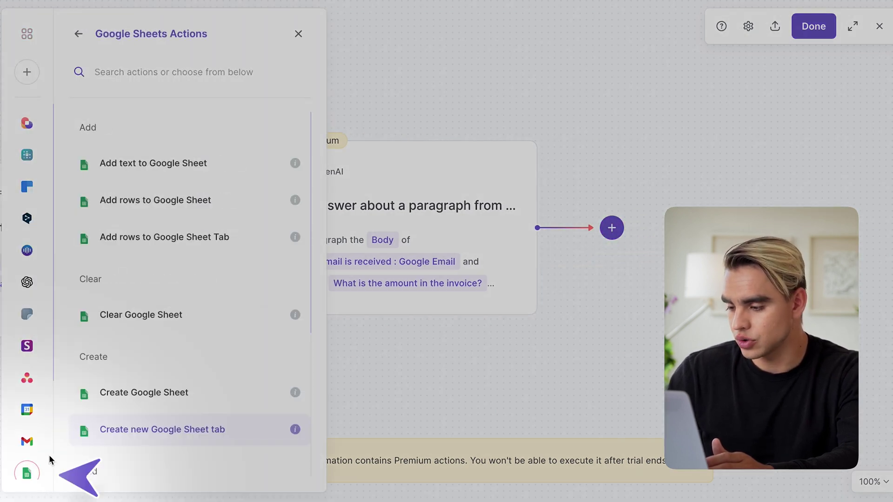
pyautogui.click(182, 245)
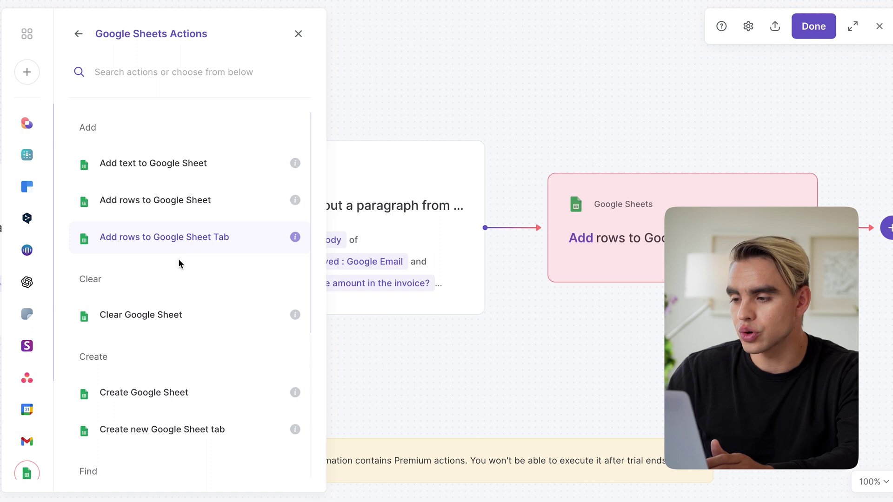
pyautogui.click(186, 205)
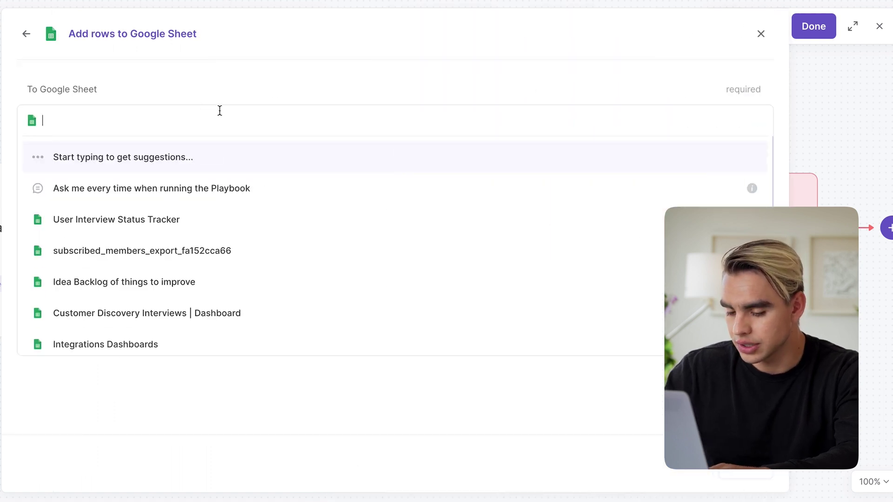
pyautogui.write('My Invoice')
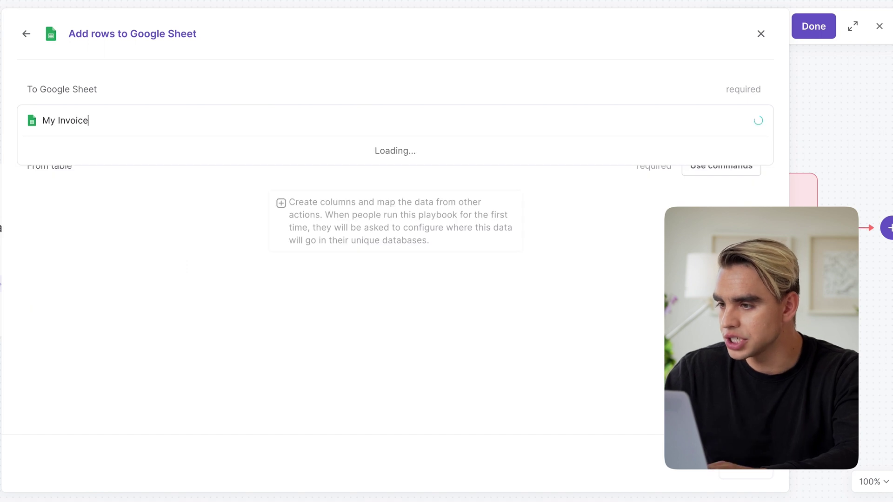
pyautogui.click(229, 151)
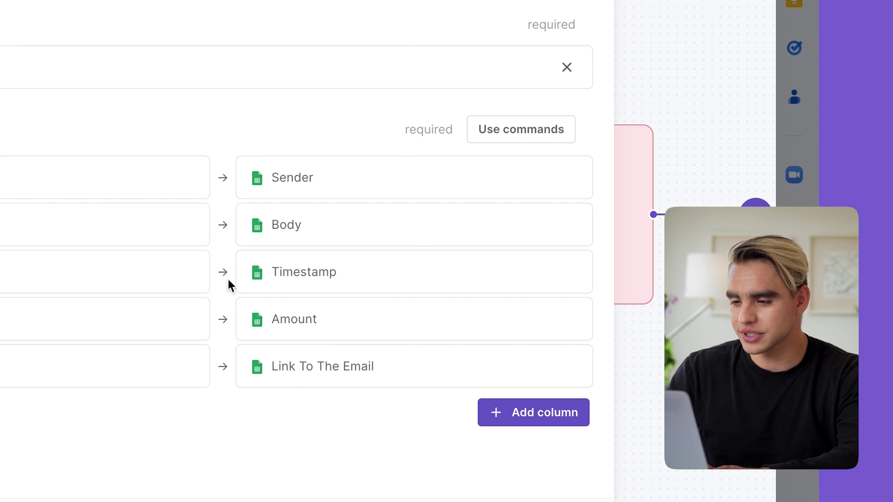
# Map the email's From field to Sender and its Body to the Body column
pyautogui.click(35, 169)
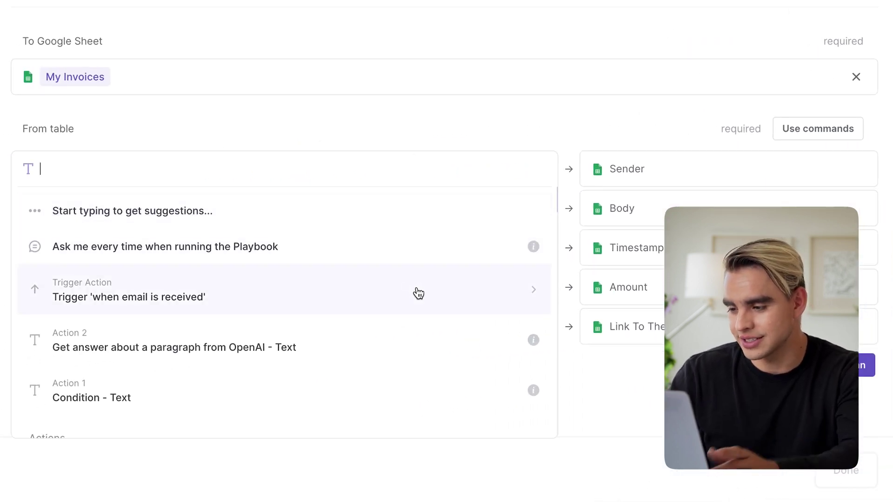
pyautogui.click(484, 280)
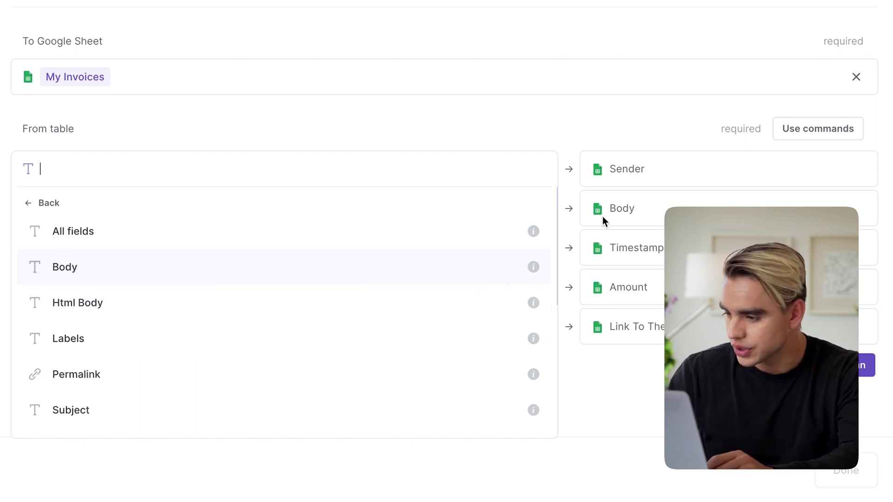
pyautogui.scroll(-6, 375, 318)
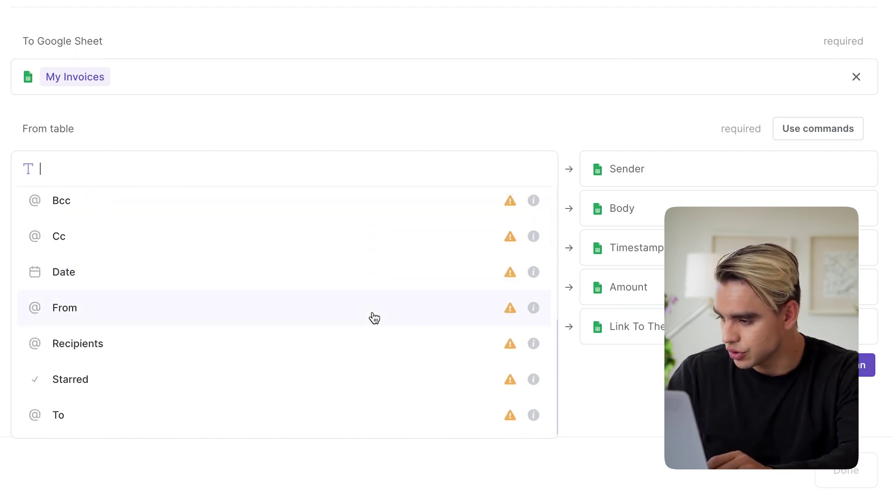
pyautogui.click(287, 303)
pyautogui.click(433, 306)
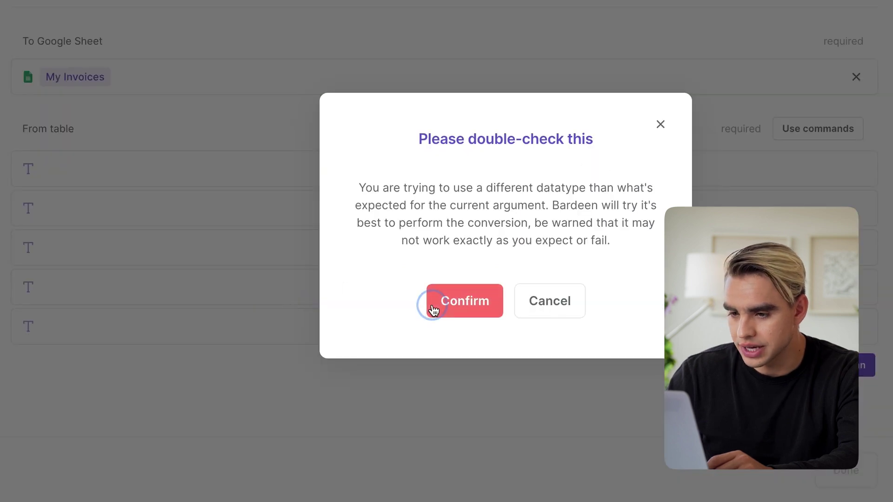
pyautogui.click(420, 219)
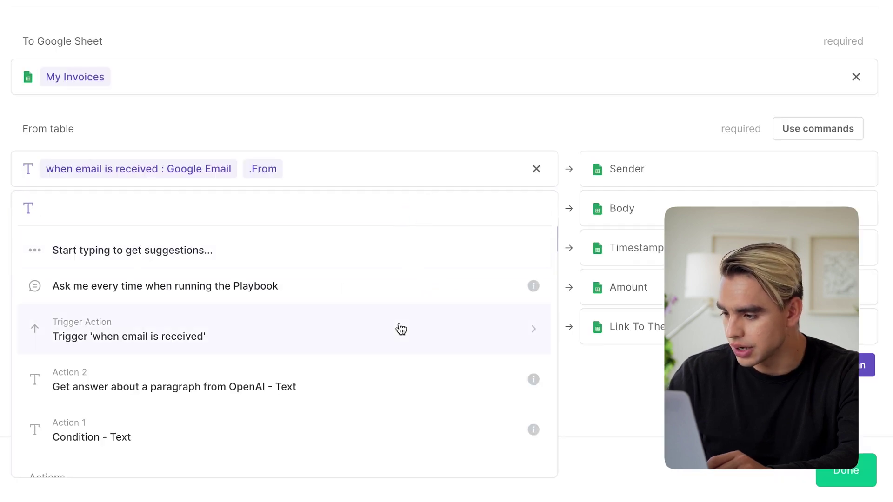
pyautogui.click(401, 330)
pyautogui.scroll(-1, 401, 330)
pyautogui.scroll(1, 403, 331)
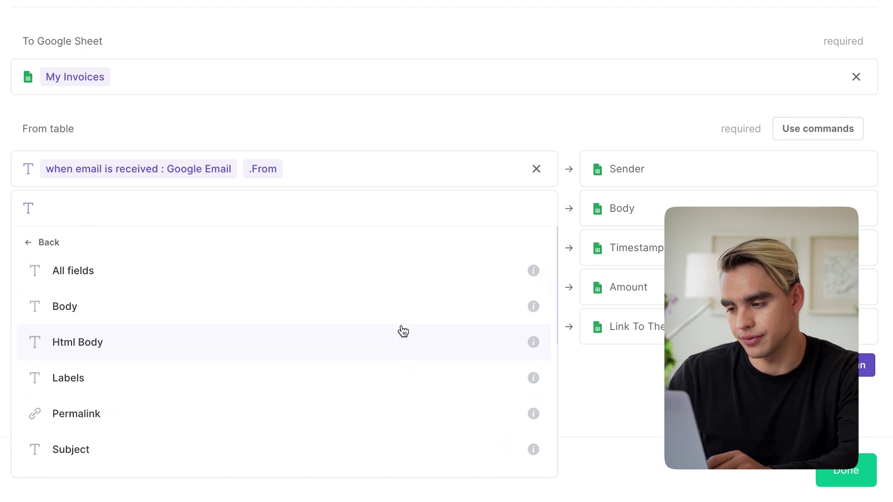
pyautogui.click(369, 298)
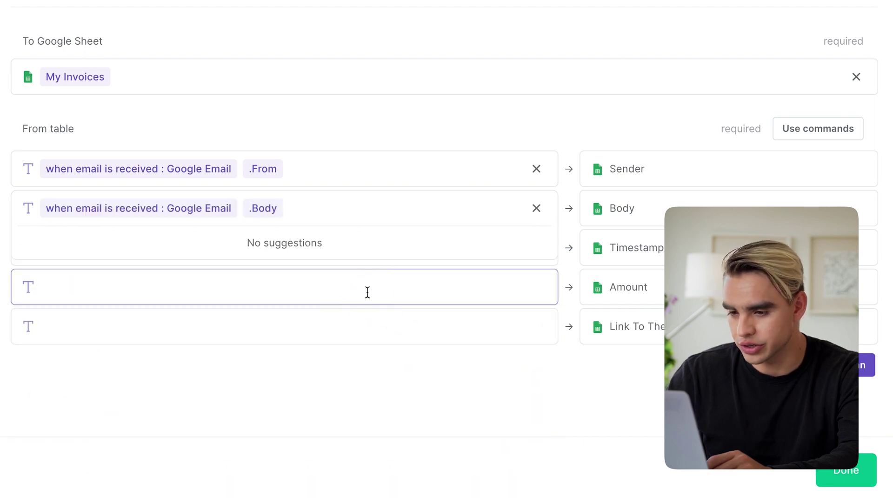
pyautogui.click(431, 122)
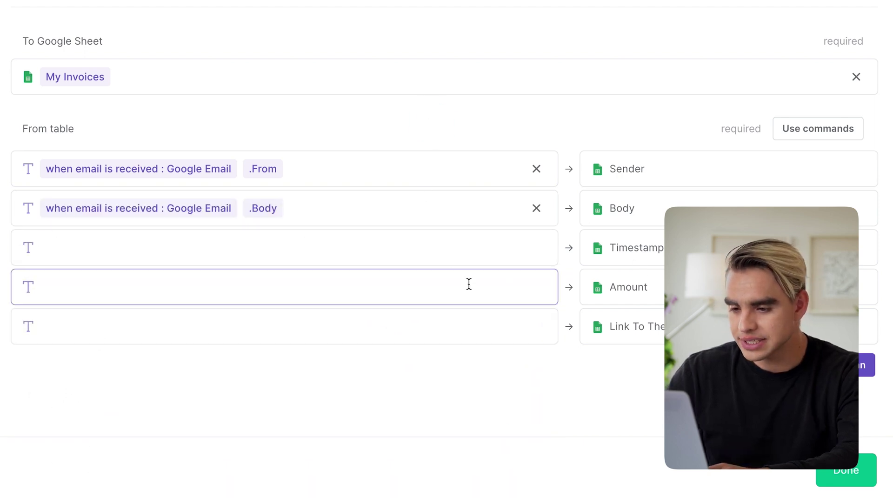
# Map the OpenAI answer to Amount and the email Permalink to Link To The Email
pyautogui.click(469, 284)
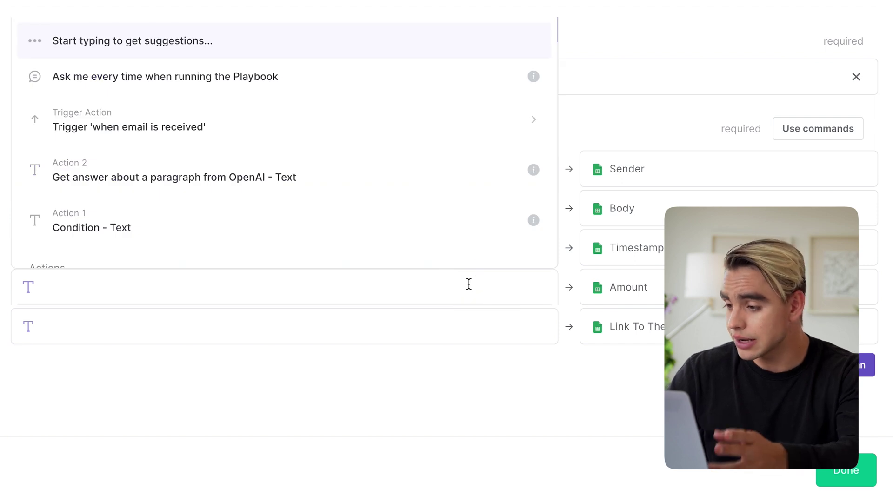
pyautogui.click(446, 172)
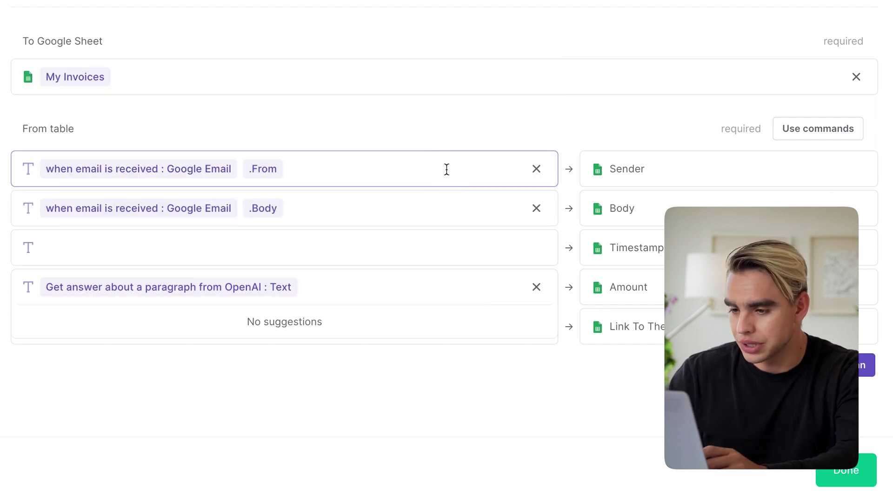
pyautogui.click(541, 365)
pyautogui.click(461, 333)
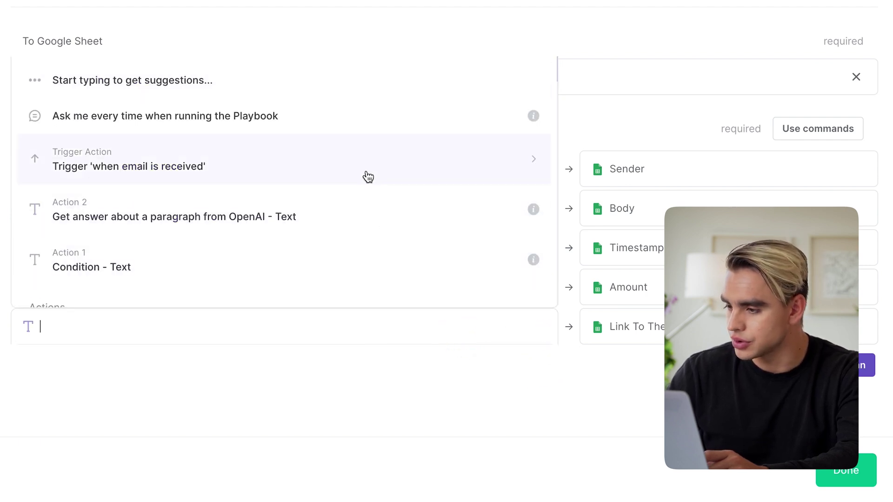
pyautogui.click(368, 176)
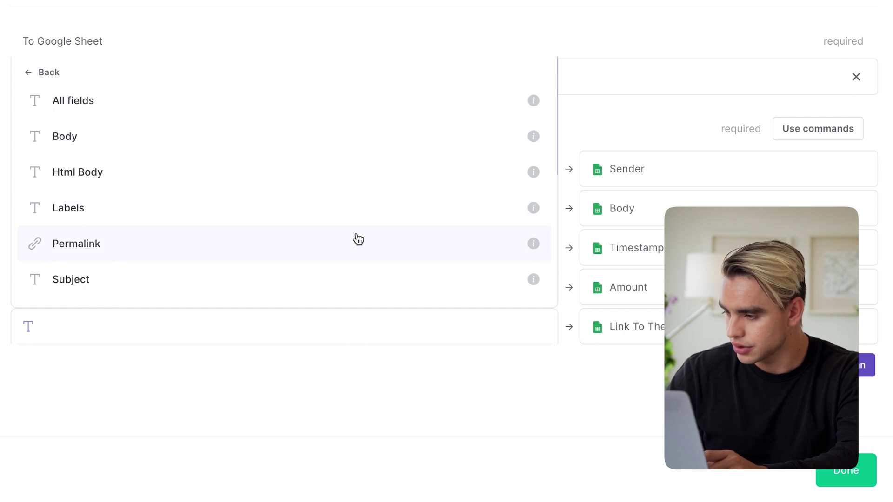
pyautogui.click(358, 239)
pyautogui.click(632, 397)
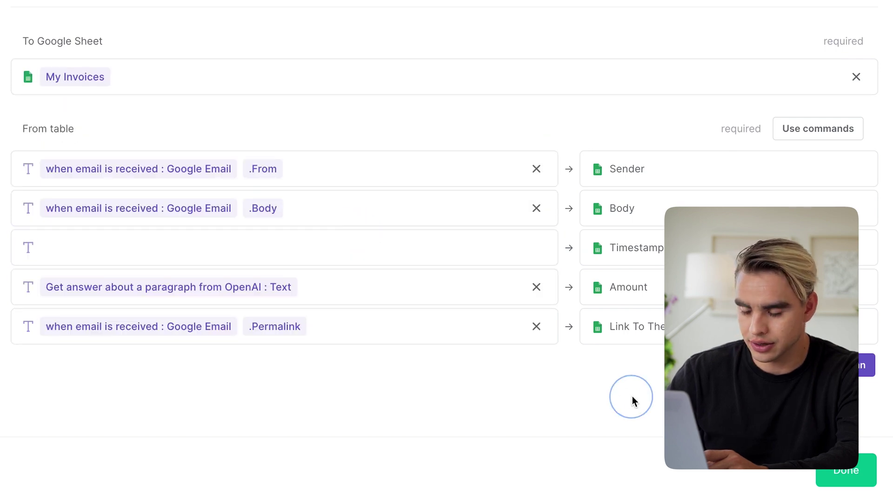
pyautogui.click(846, 474)
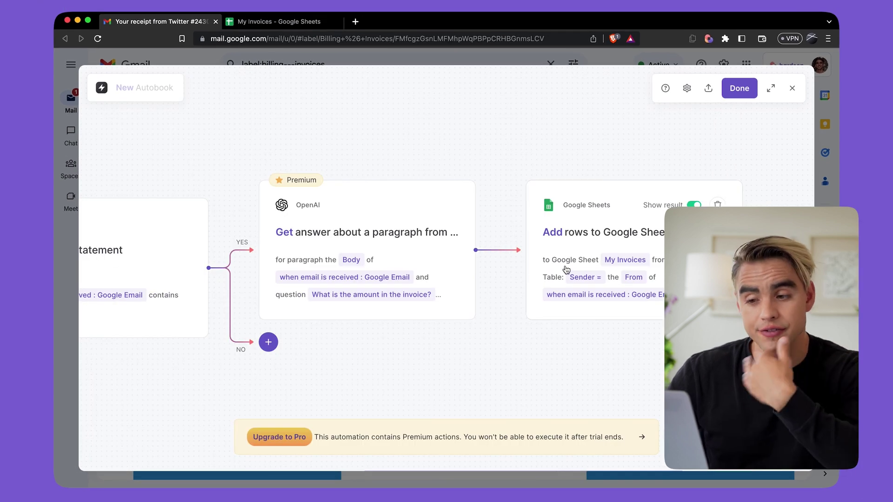
# Insert a Get current time step before the sheet step and map its time to Timestamp
pyautogui.click(497, 251)
pyautogui.click(500, 273)
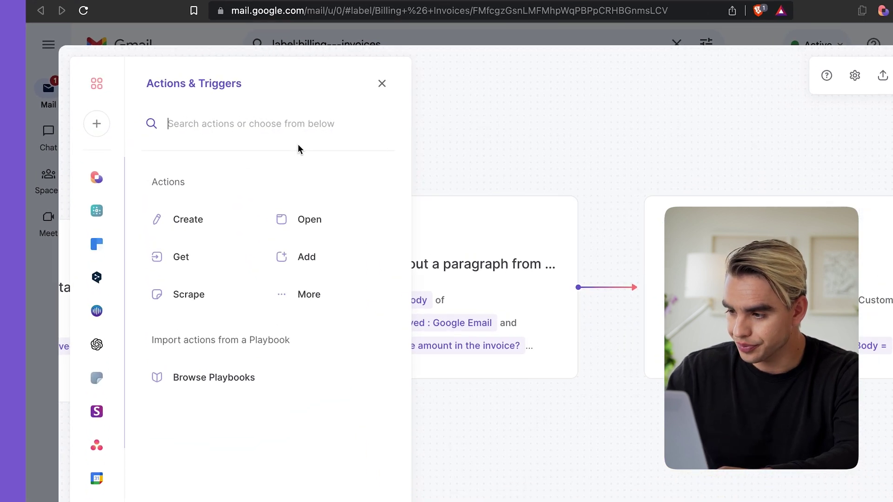
pyautogui.write('get')
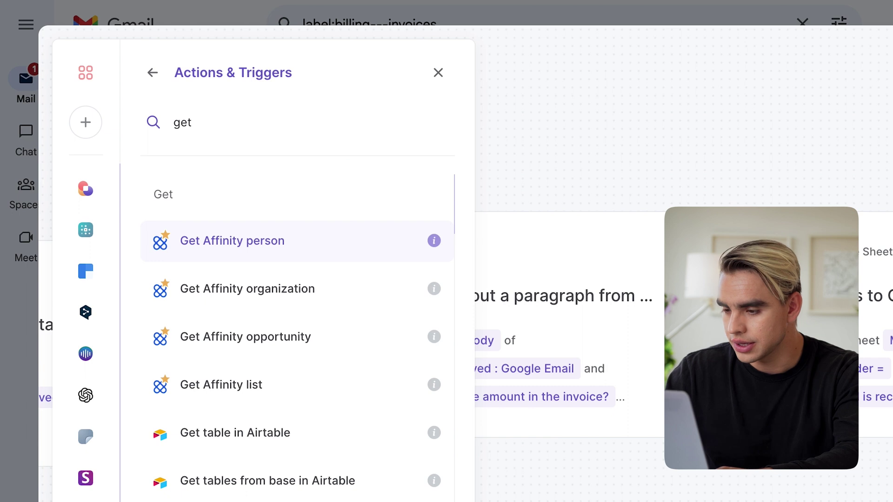
pyautogui.write(' time')
pyautogui.click(296, 240)
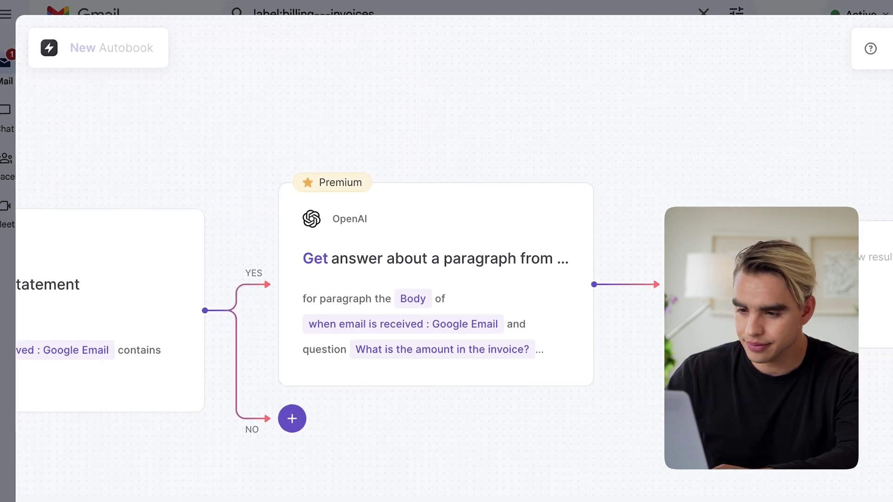
pyautogui.click(661, 209)
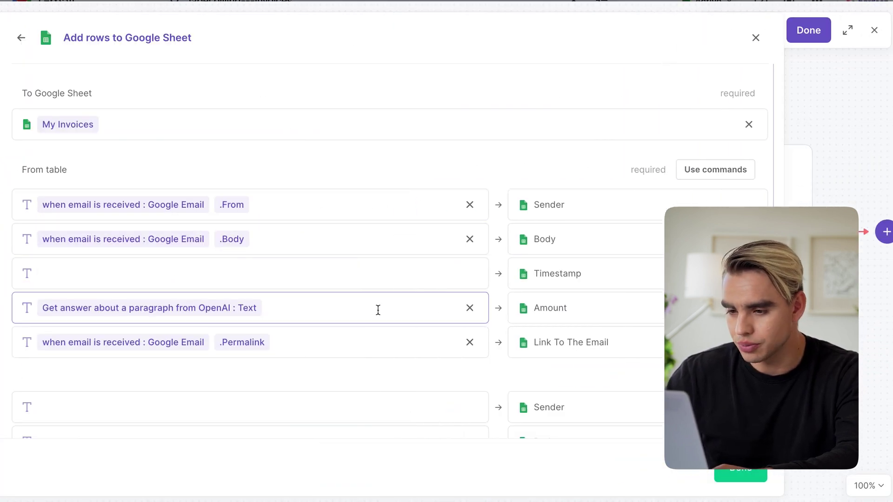
pyautogui.click(375, 279)
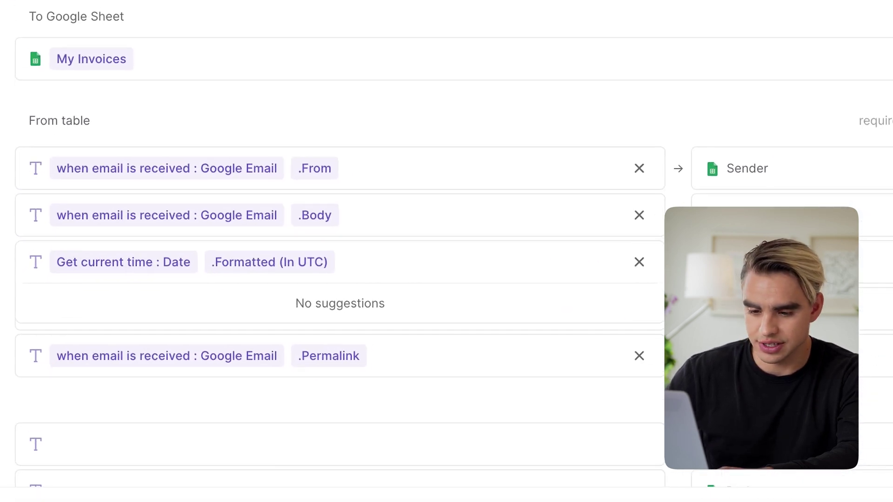
pyautogui.click(814, 484)
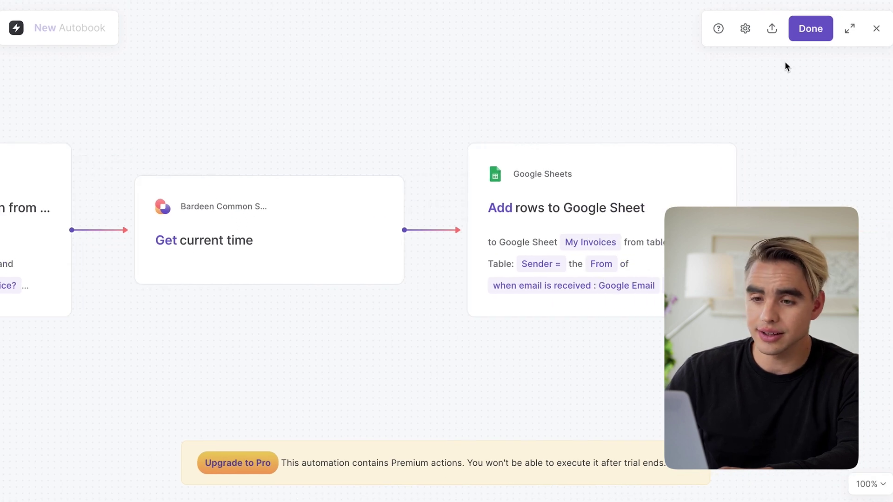
# Name the autobook 'Invoice Processing (Gmail to Sheets)', save it, and toggle it on
pyautogui.click(812, 31)
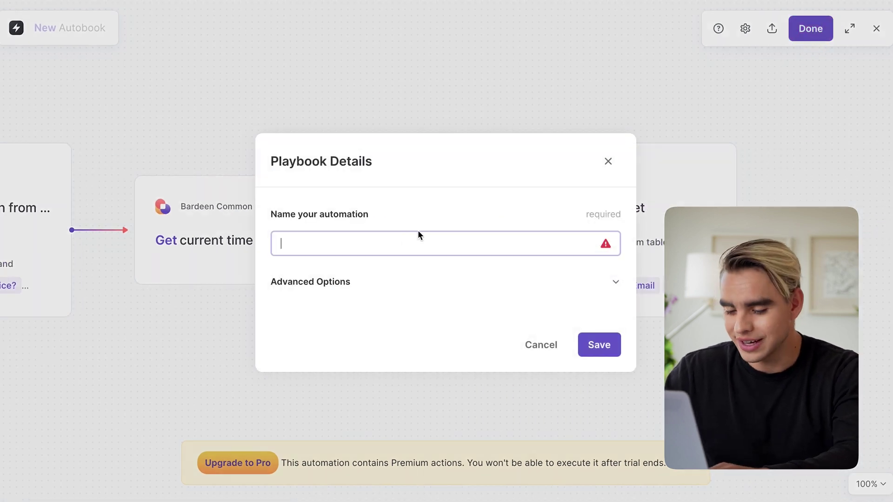
pyautogui.write('Invoice Processing (Gmail to Sheets')
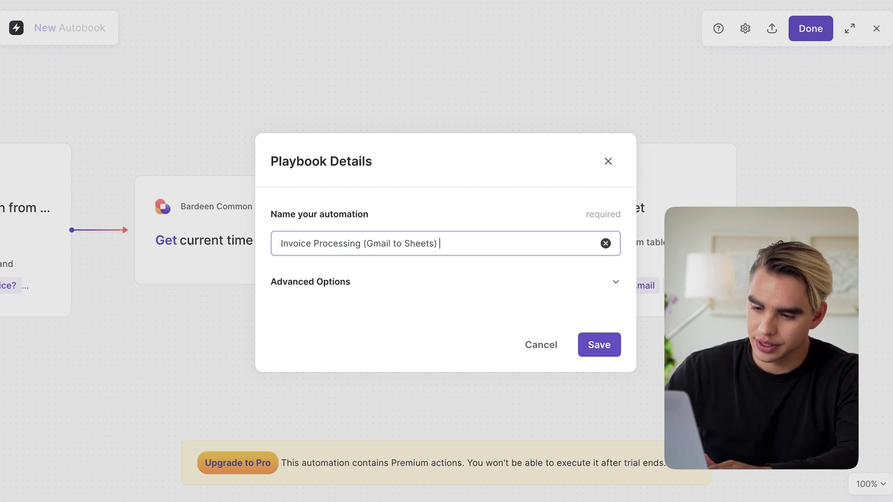
pyautogui.click(605, 346)
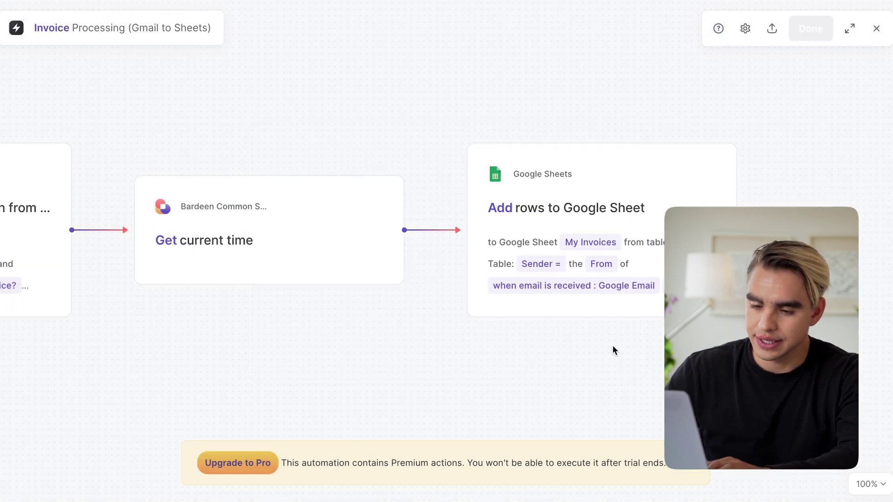
pyautogui.click(224, 232)
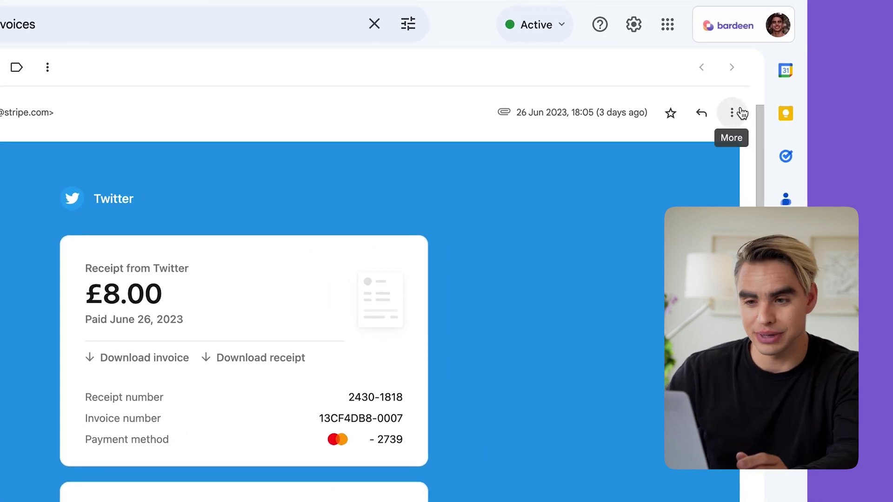
# Forward the Twitter £8.00 receipt email to your own address
pyautogui.click(742, 113)
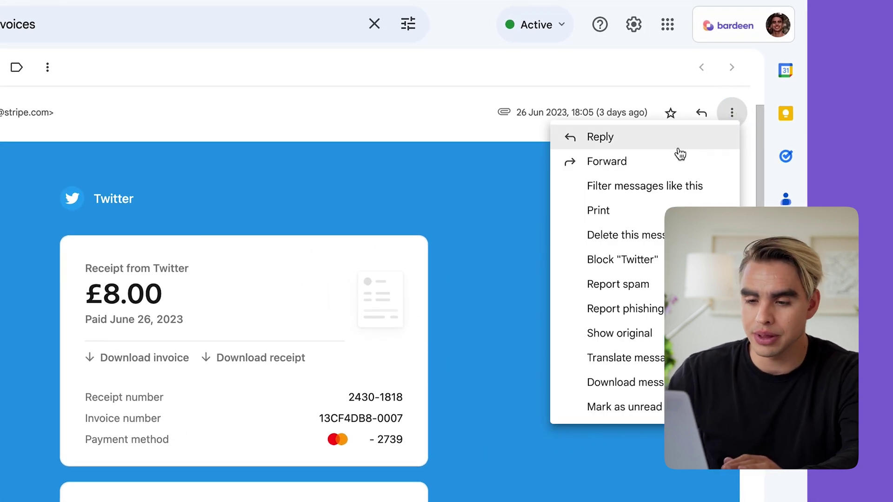
pyautogui.click(668, 159)
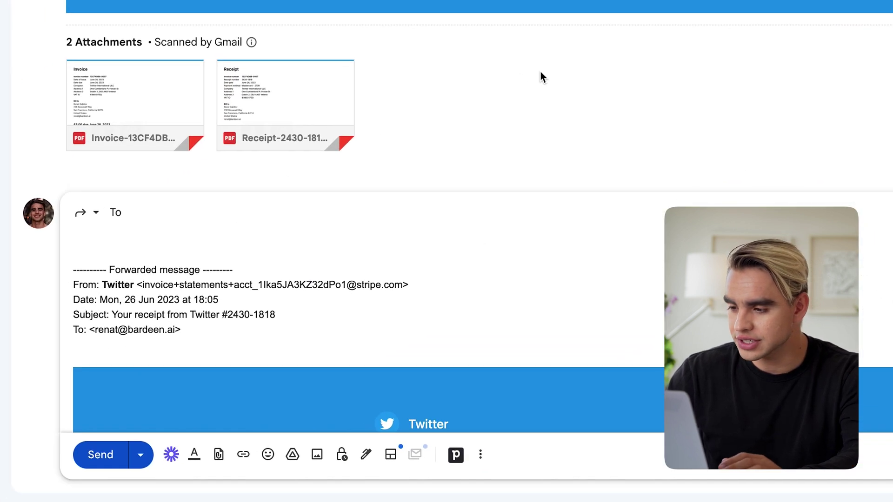
pyautogui.moveTo(270, 139)
pyautogui.write('@')
pyautogui.press('Return')
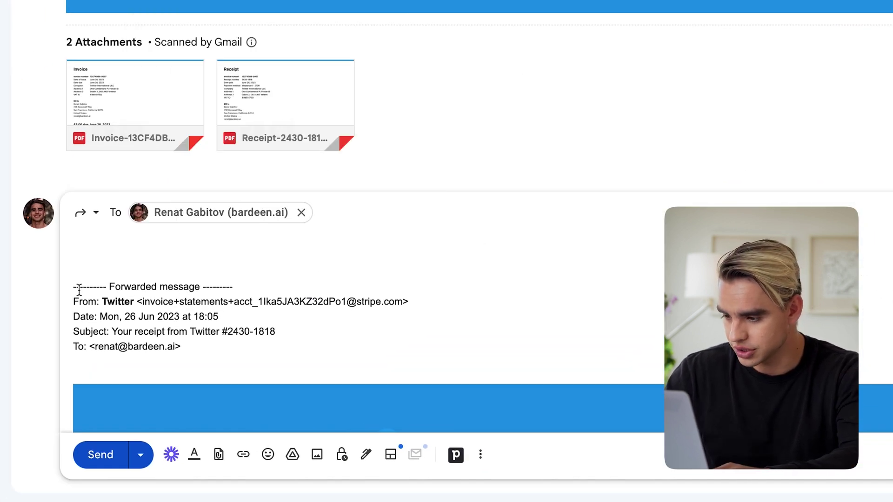
pyautogui.click(114, 456)
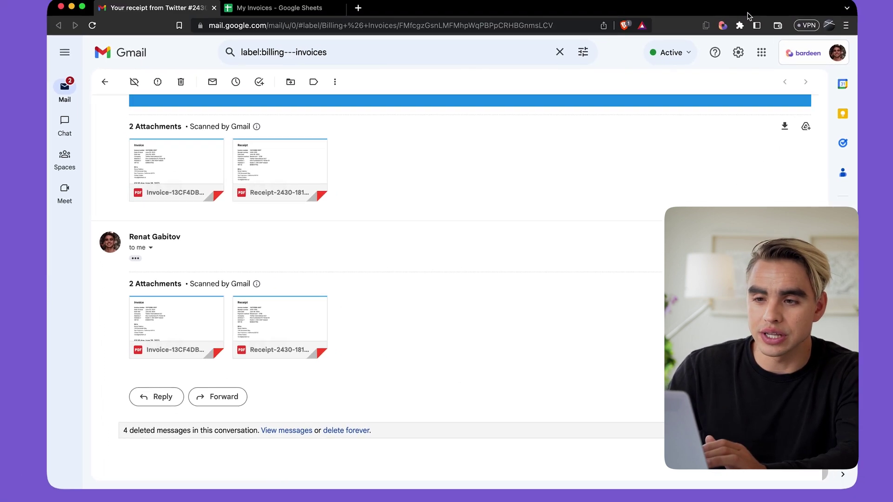
# Review the Invoice autobook's returned run data and open the My Invoices sheet from it
pyautogui.click(709, 37)
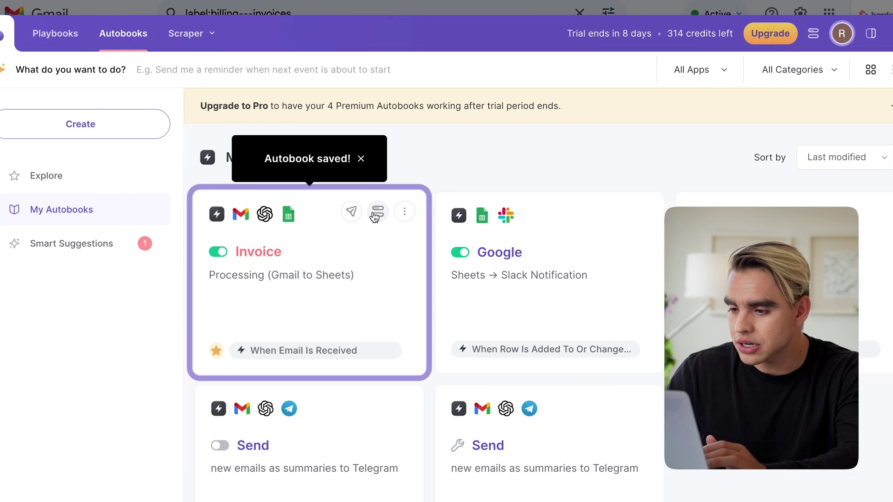
pyautogui.click(389, 218)
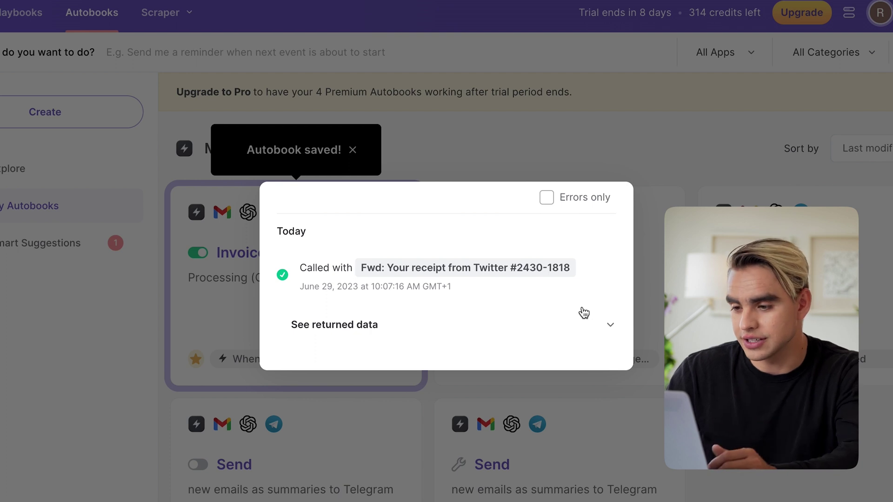
pyautogui.click(516, 342)
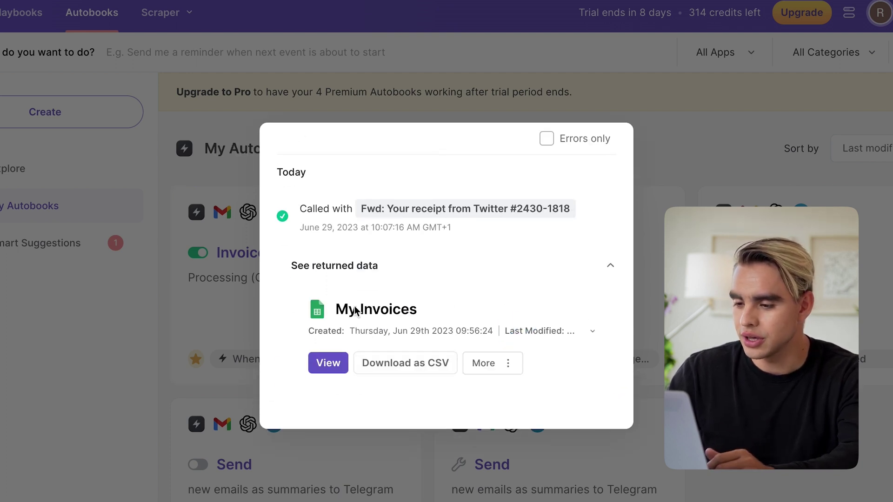
pyautogui.click(328, 363)
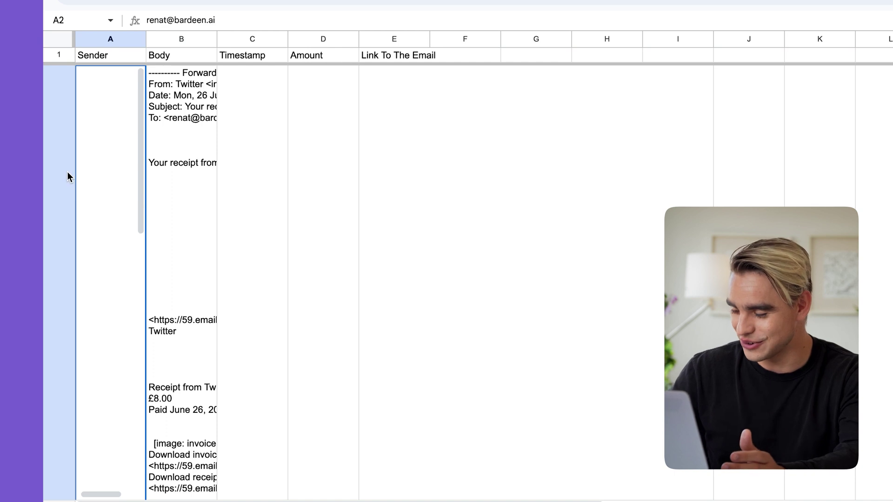
# Resize row 2 to fit its data and confirm D2 shows the £8.00 amount
pyautogui.rightClick(67, 172)
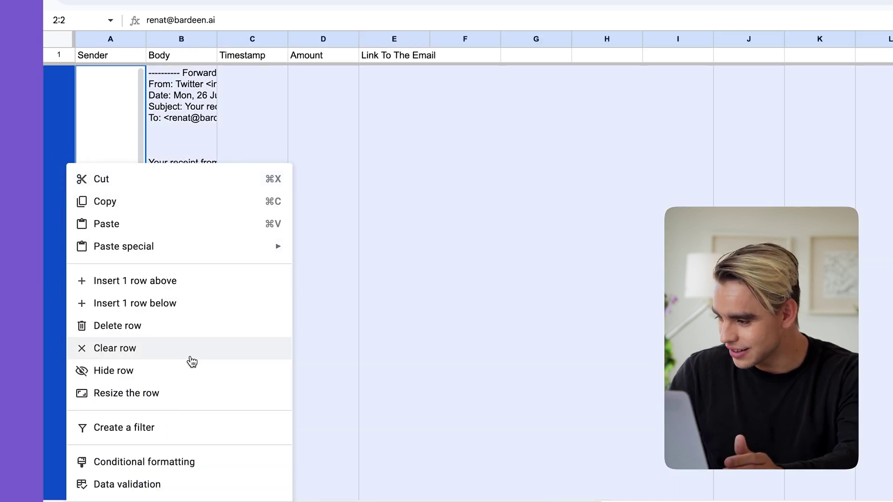
pyautogui.click(195, 392)
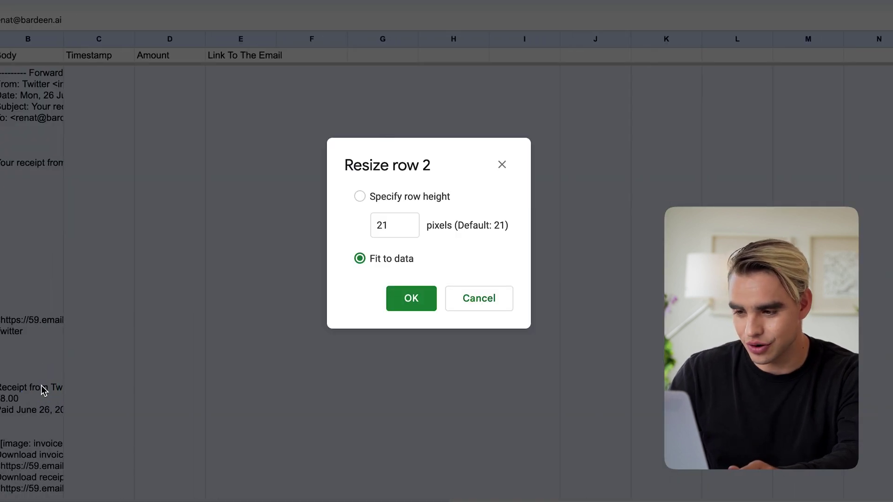
pyautogui.click(399, 299)
pyautogui.click(181, 100)
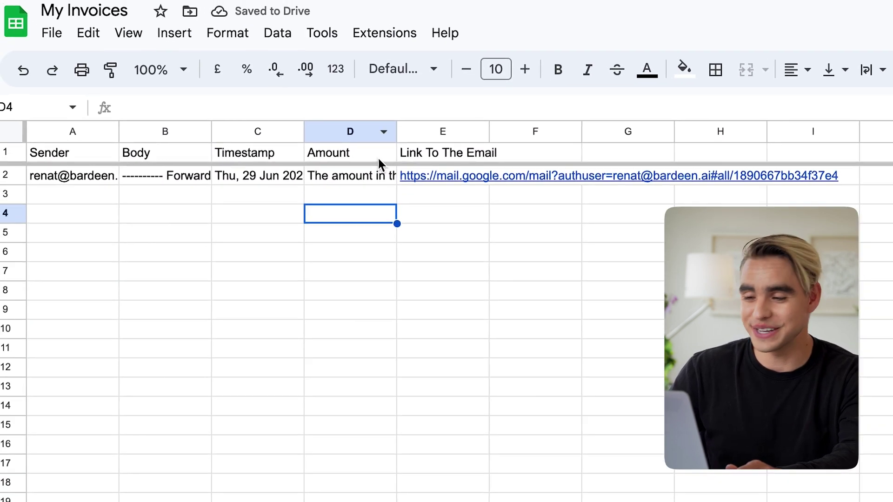
pyautogui.click(375, 175)
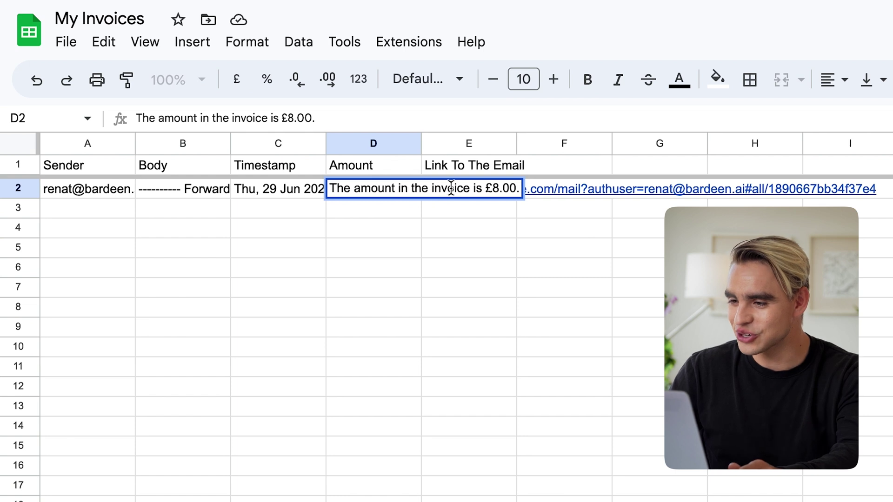